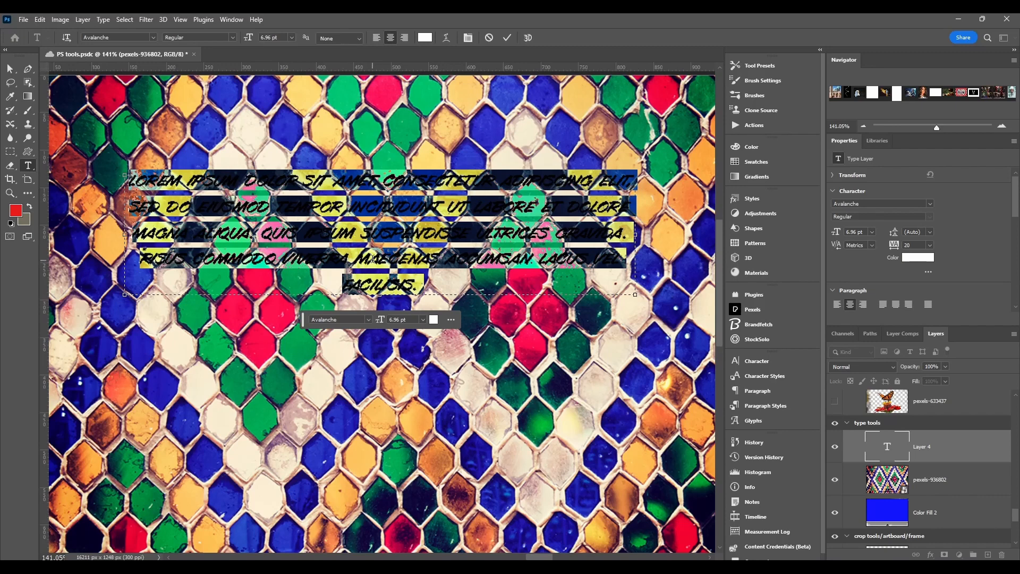
# Step: Replace the selected placeholder paragraph with the text "TYPE TOOLS"
pyautogui.write('TYPE T')
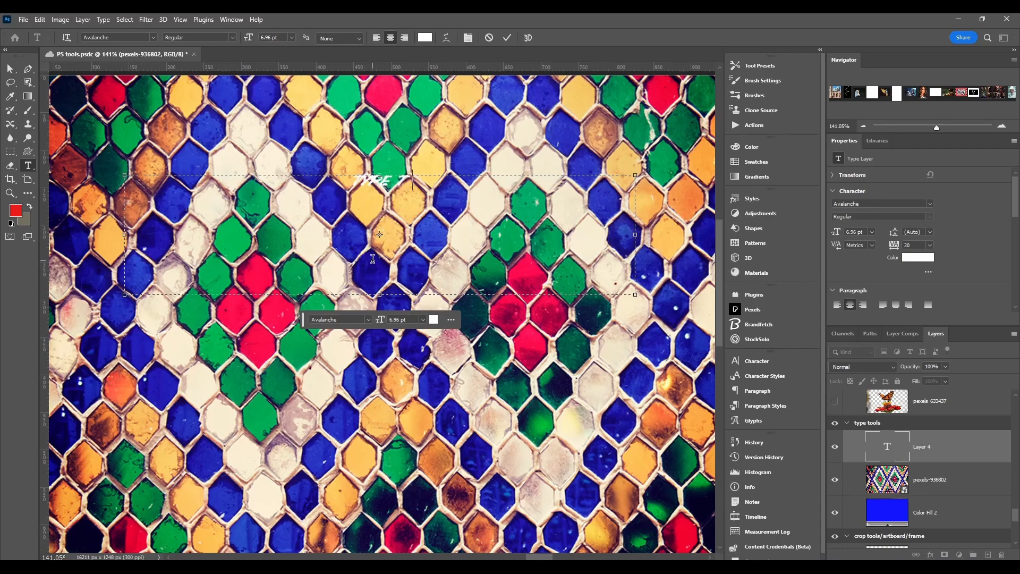
pyautogui.write('OOLS')
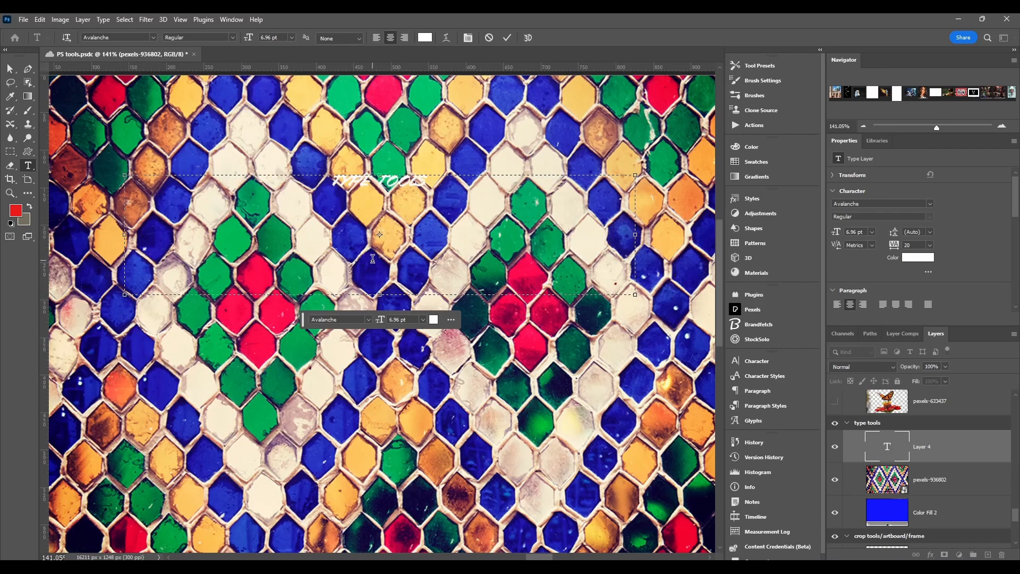
# Step: Set the "TYPE TOOLS" text to 48 pt and enlarge its text box so both words fit on one line
pyautogui.moveTo(431, 195); pyautogui.dragTo(330, 183)
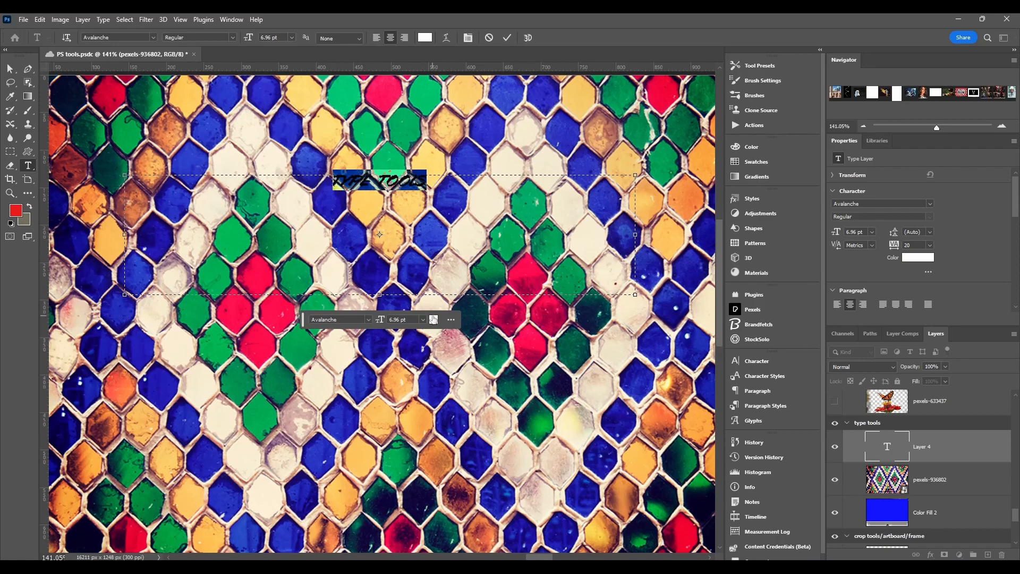
pyautogui.click(423, 320)
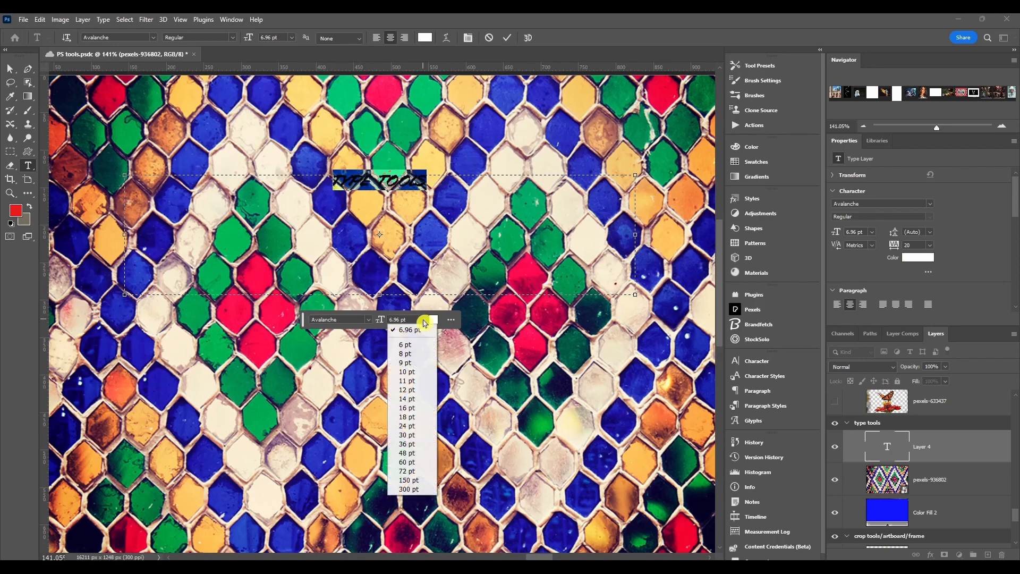
pyautogui.click(407, 452)
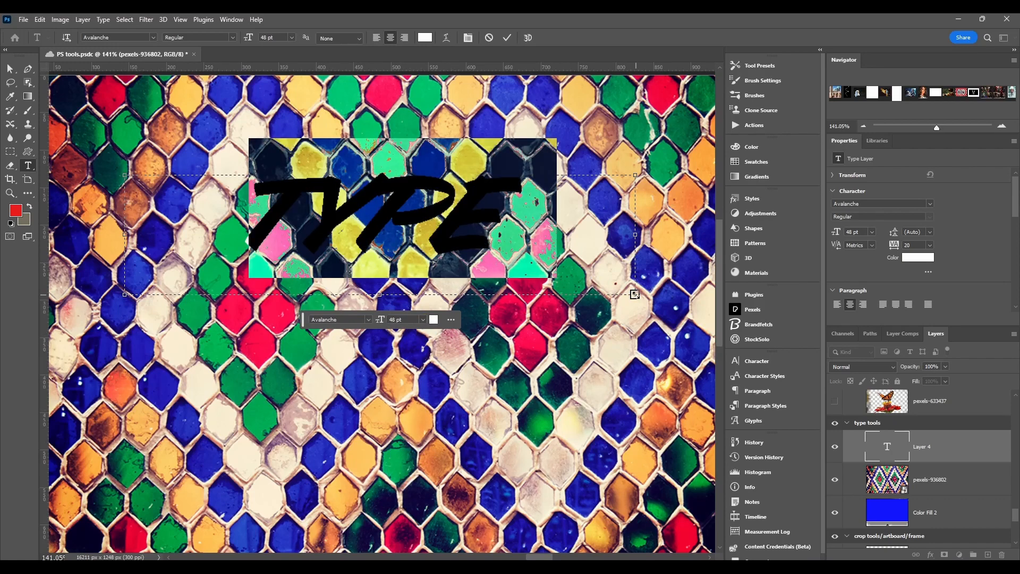
pyautogui.moveTo(635, 294); pyautogui.dragTo(726, 427)
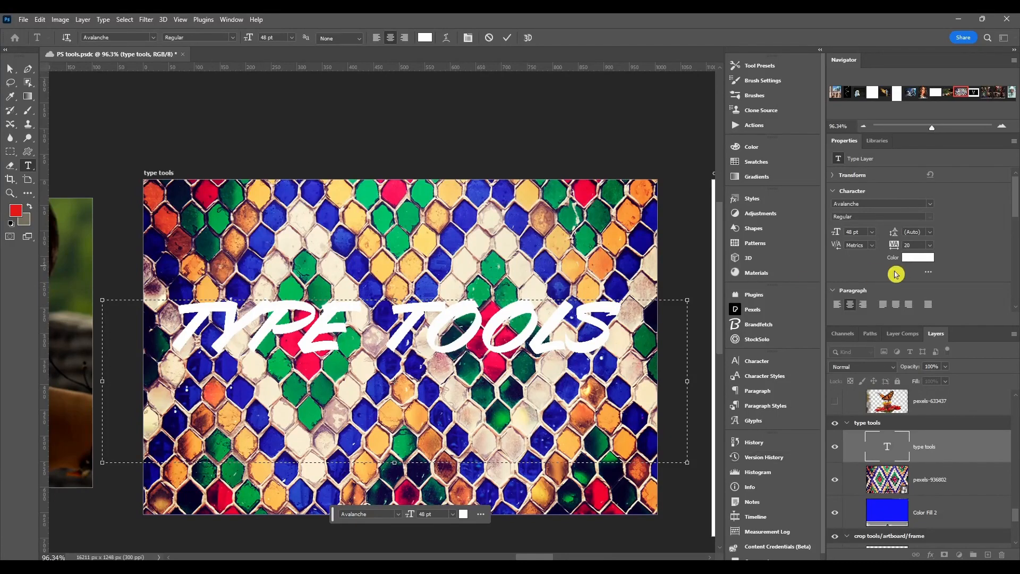
pyautogui.scroll(-1, 892, 267)
pyautogui.scroll(1, 888, 262)
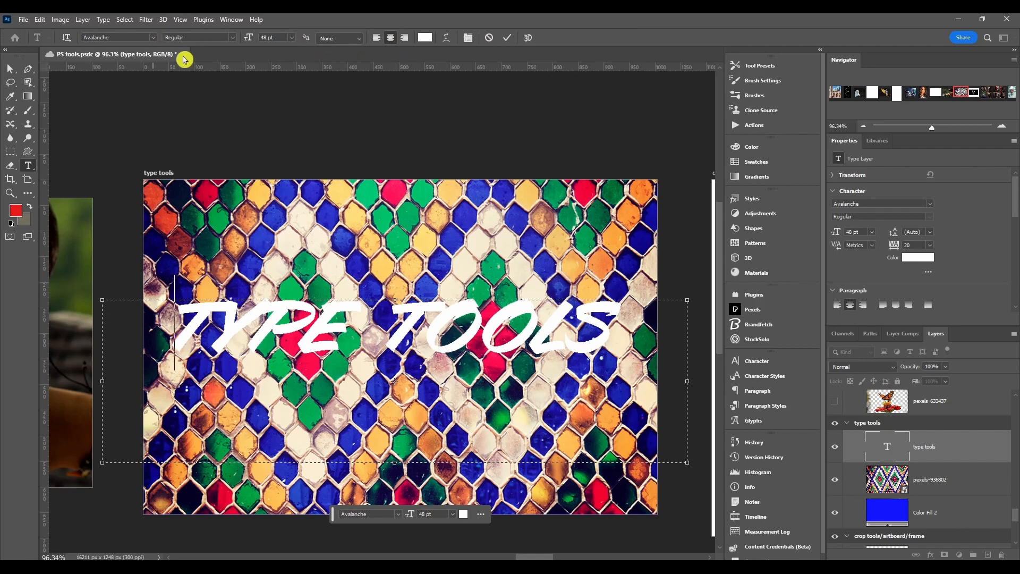
pyautogui.rightClick(321, 338)
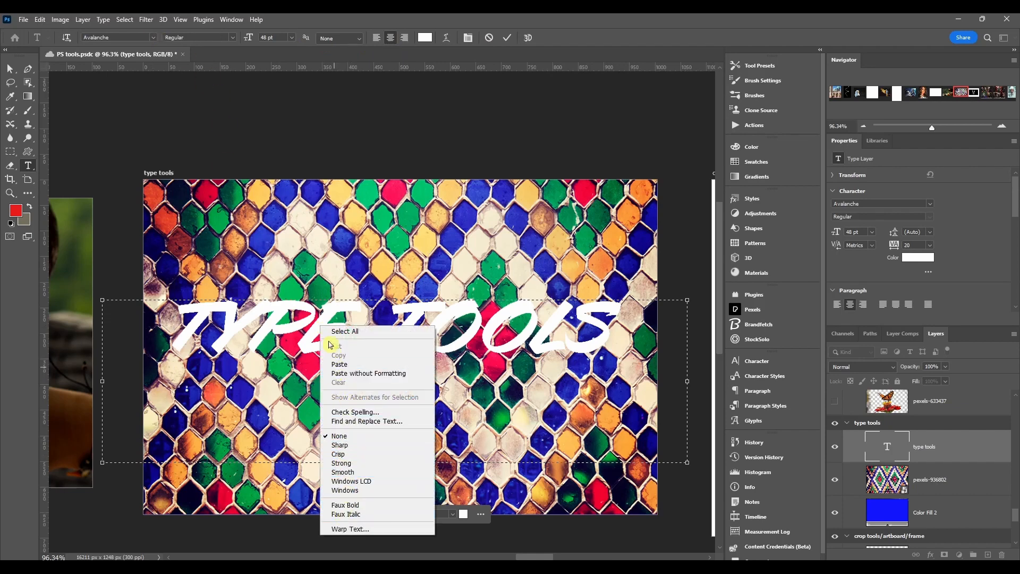
pyautogui.click(285, 548)
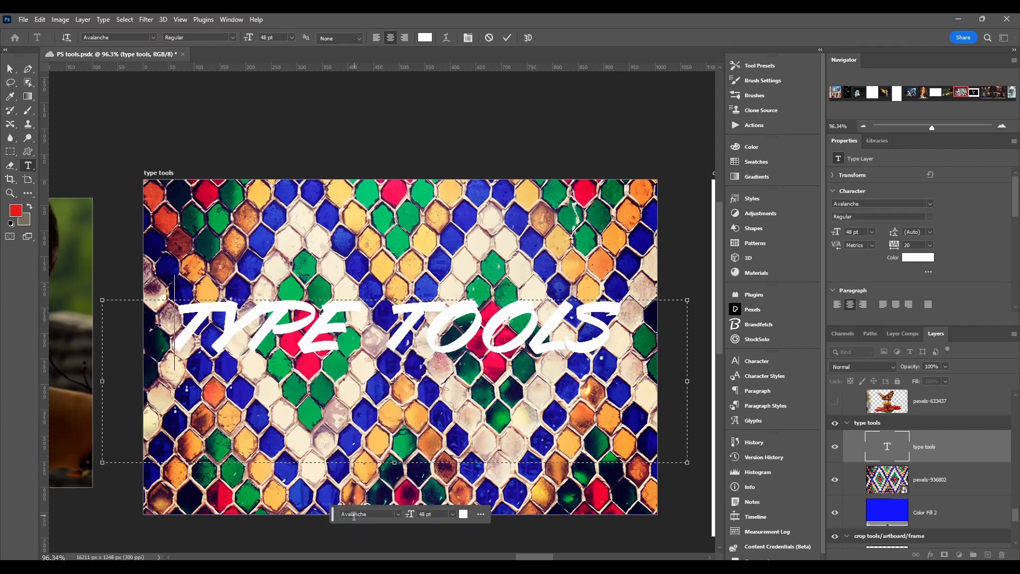
pyautogui.moveTo(333, 515); pyautogui.dragTo(310, 513)
pyautogui.click(375, 513)
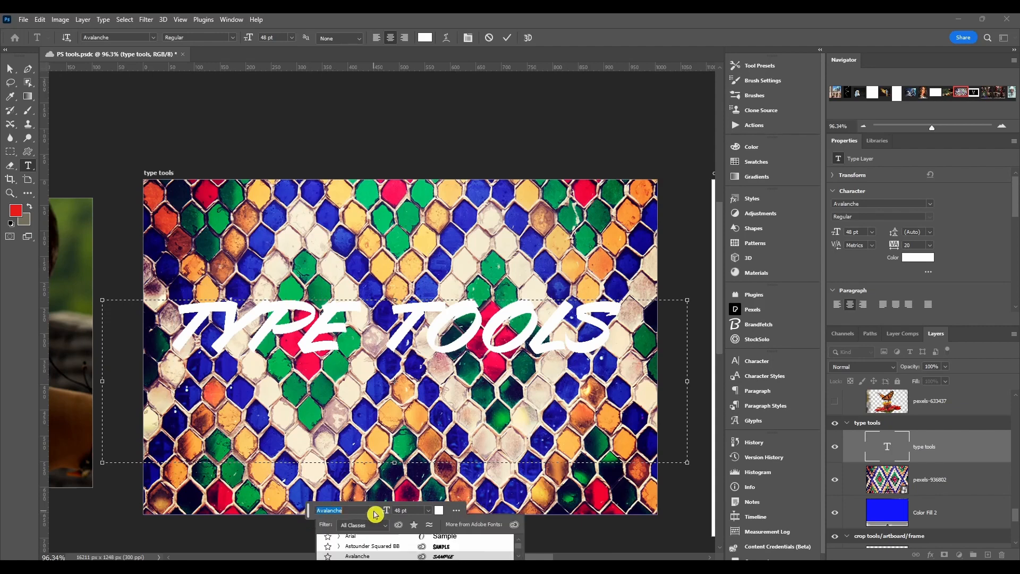
pyautogui.click(375, 513)
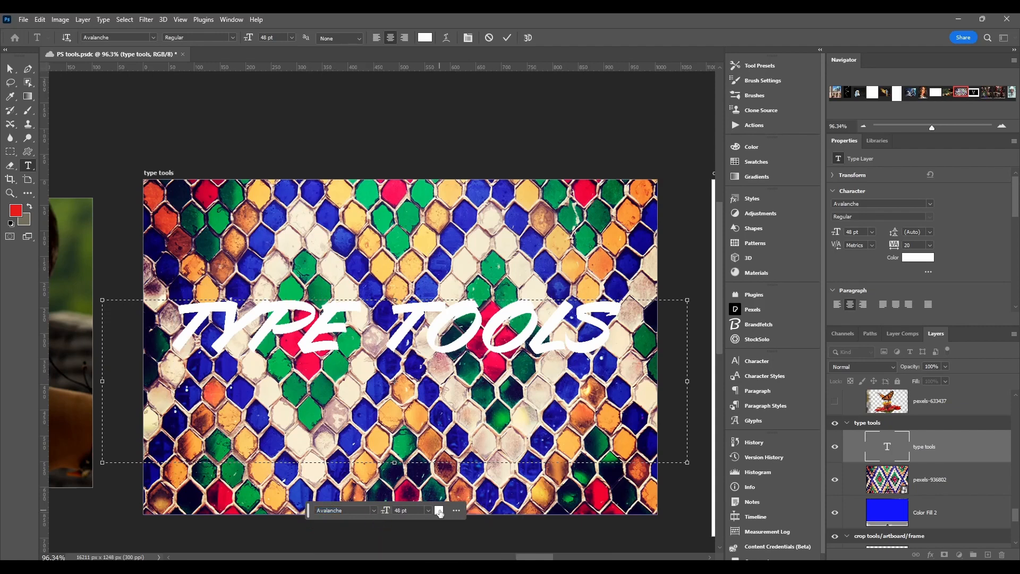
# Step: Try to change the text colour to red (ff0000) without selecting the characters
pyautogui.click(439, 512)
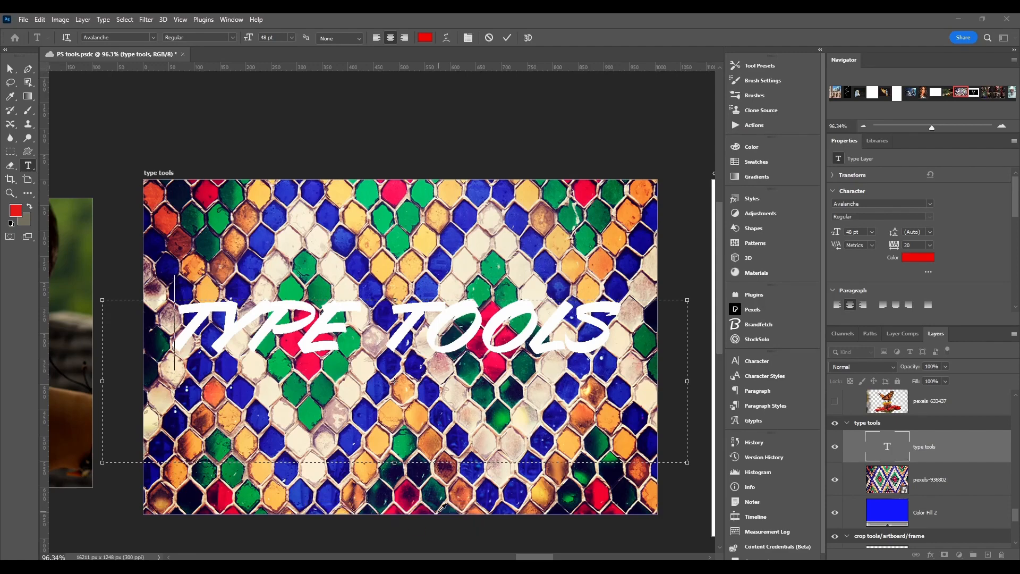
pyautogui.moveTo(573, 177); pyautogui.dragTo(601, 138)
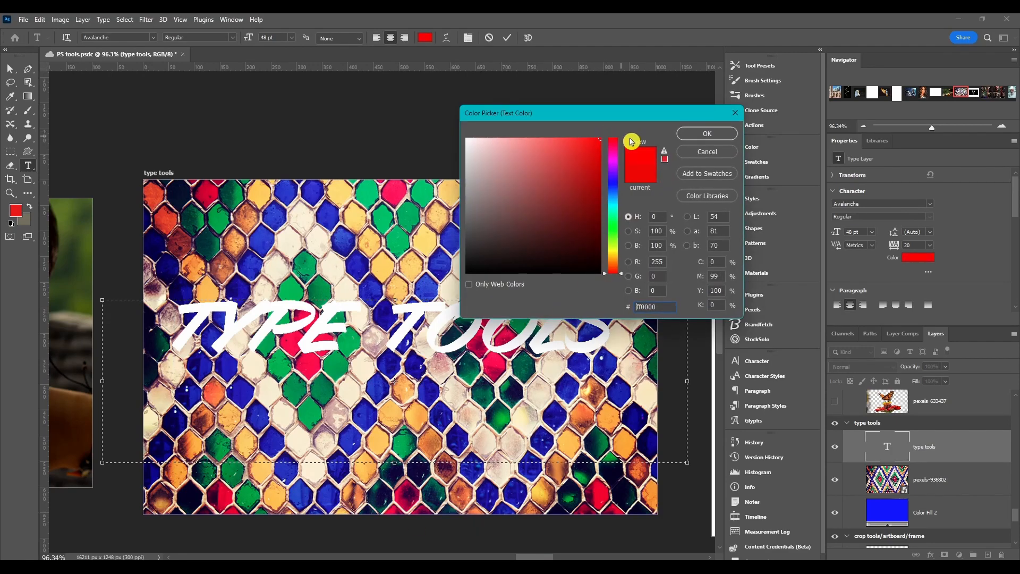
pyautogui.click(705, 134)
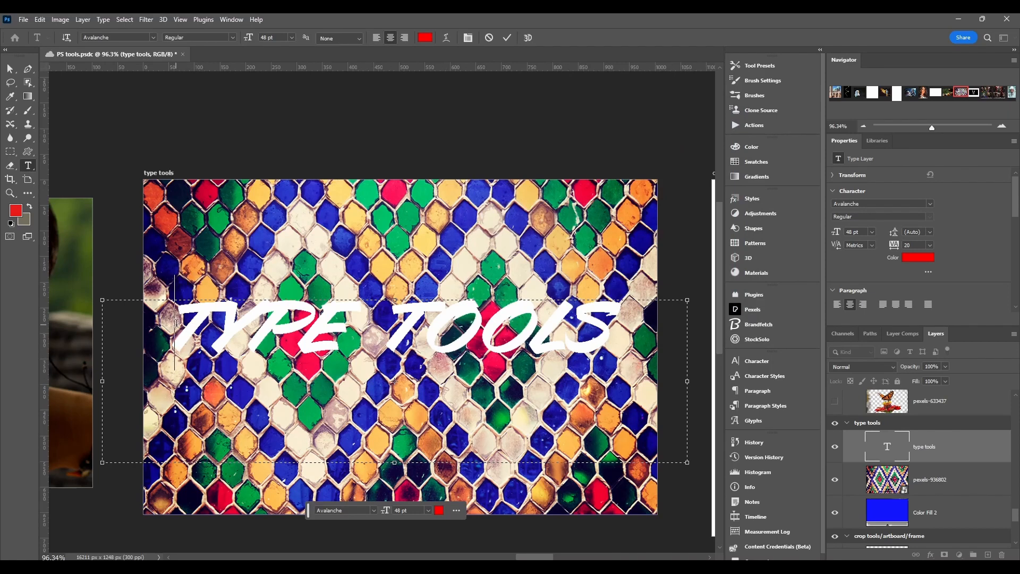
# Step: Select all of the "TYPE TOOLS" text and change its colour to bright cyan
pyautogui.moveTo(177, 322); pyautogui.dragTo(623, 322)
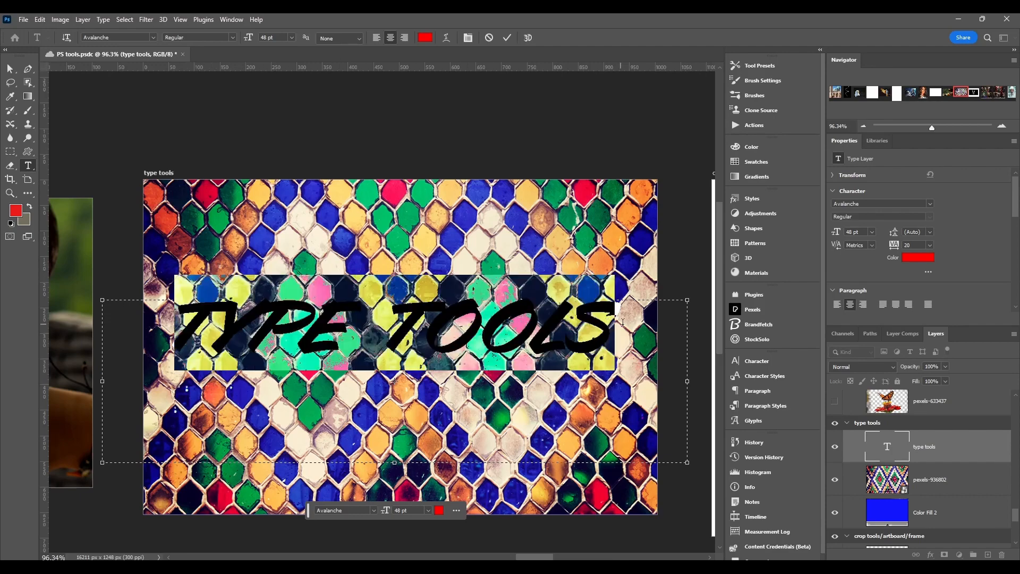
pyautogui.click(439, 510)
pyautogui.write('ff0000')
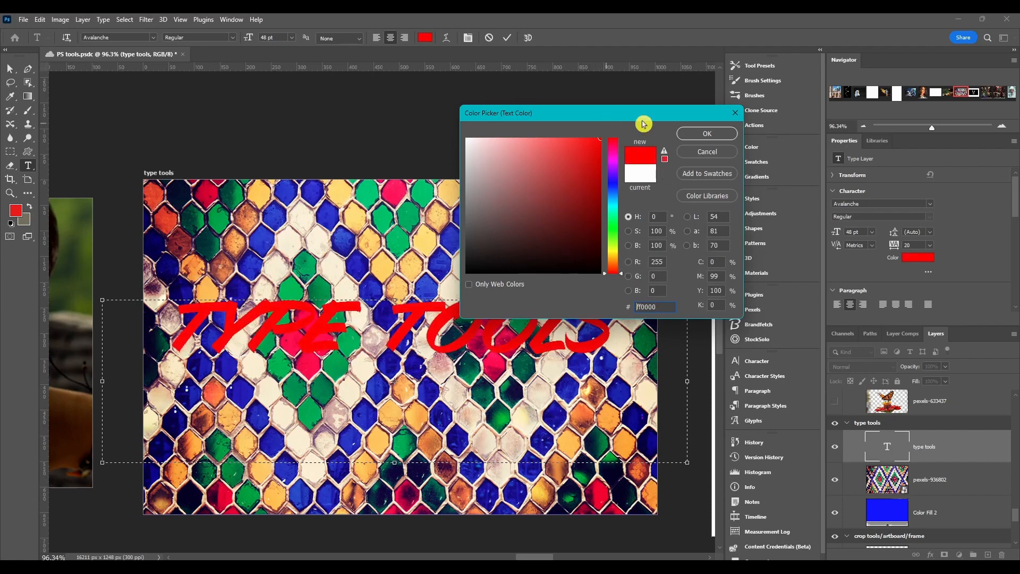
pyautogui.moveTo(615, 193); pyautogui.dragTo(614, 196)
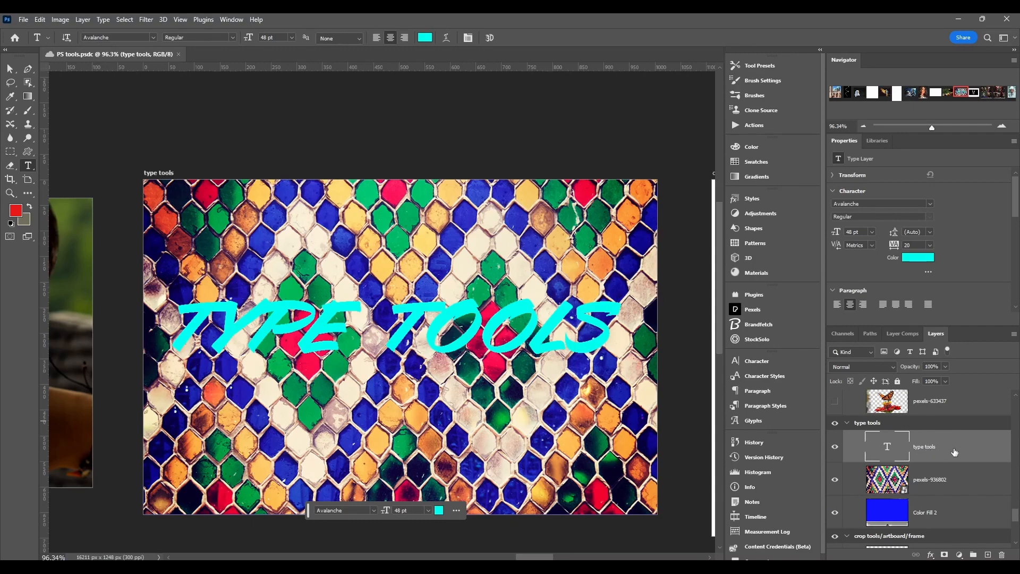
# Step: Open the layer style settings of the "type tools" text layer and enable the Stroke and Drop Shadow effects
pyautogui.doubleClick(971, 452)
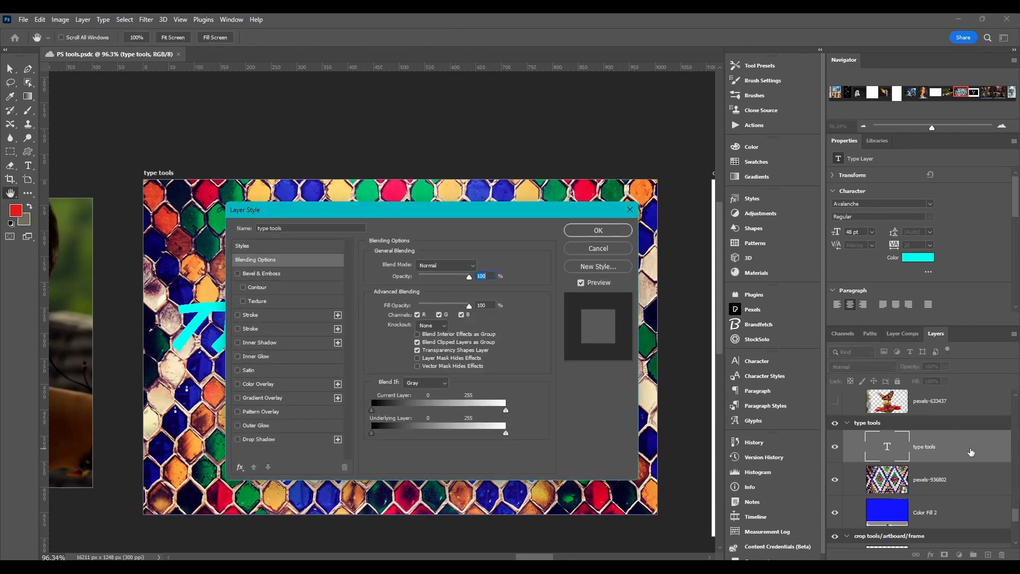
pyautogui.moveTo(426, 210)
pyautogui.mouseDown()
pyautogui.moveTo(594, 113)
pyautogui.moveTo(403, 171)
pyautogui.moveTo(782, 164)
pyautogui.moveTo(703, 162)
pyautogui.mouseUp()
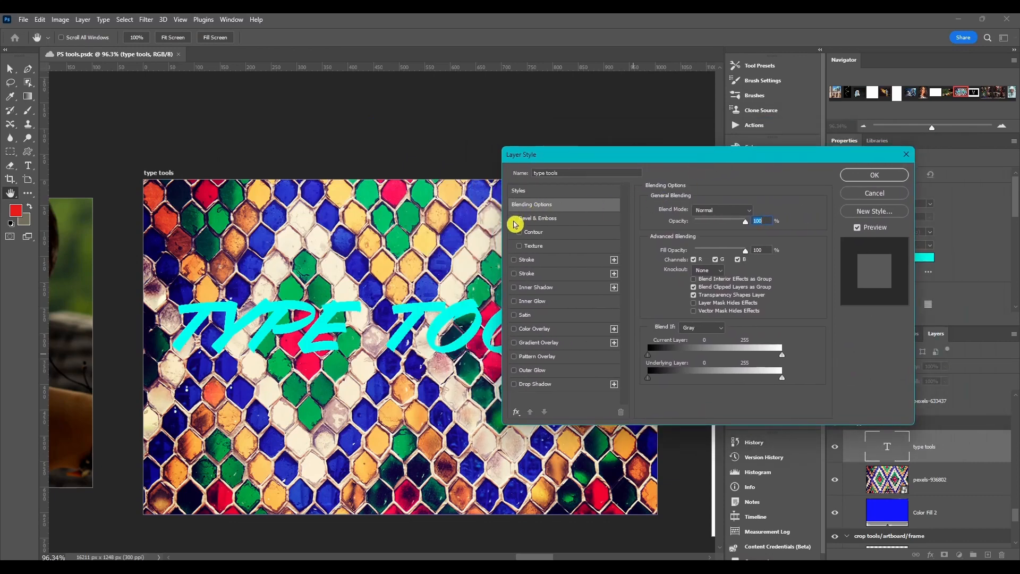
pyautogui.click(515, 261)
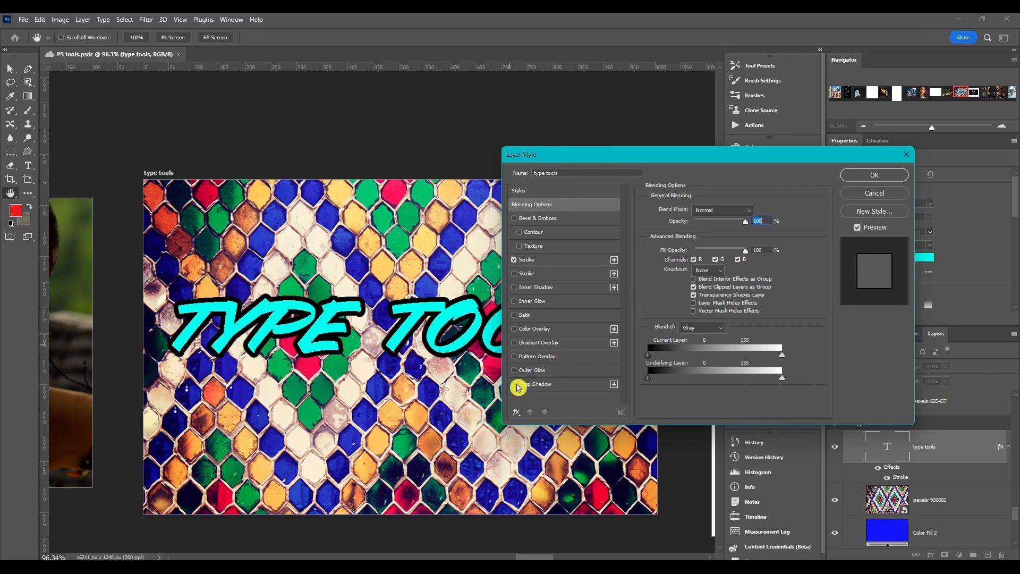
pyautogui.click(515, 385)
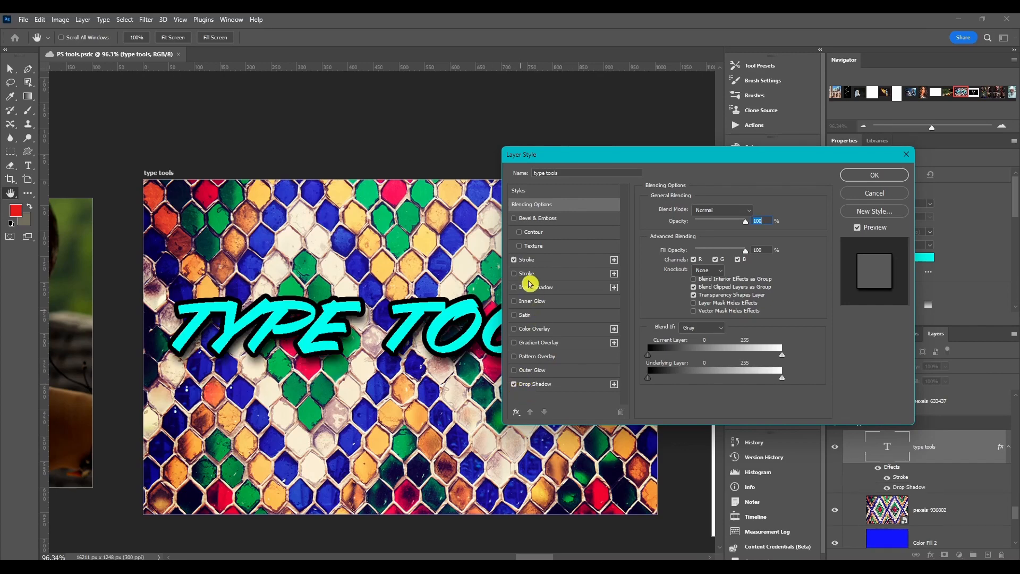
# Step: Disable the stroke and set the drop shadow to 20 px distance, 31% spread and 57 px size
pyautogui.click(515, 261)
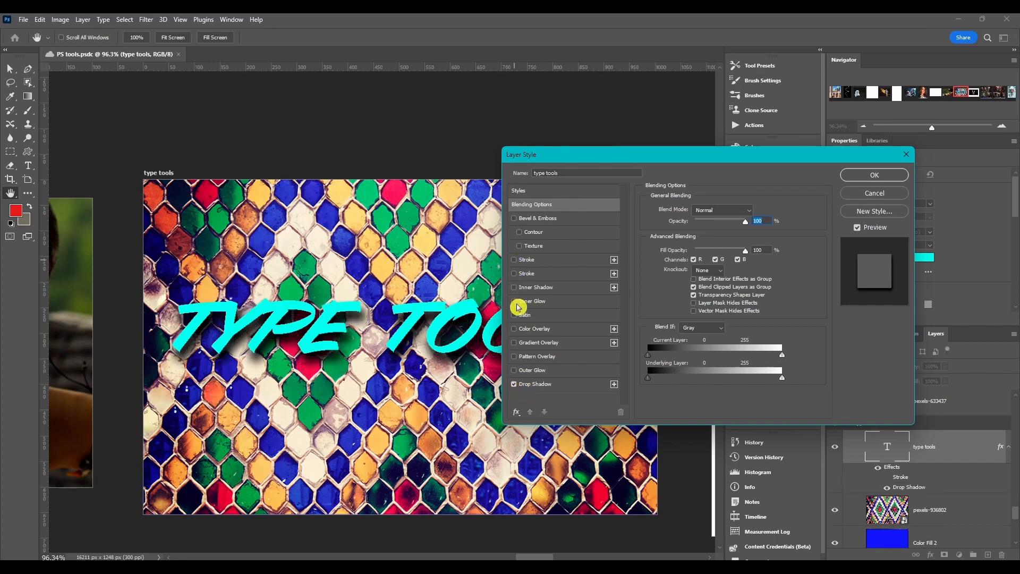
pyautogui.click(558, 384)
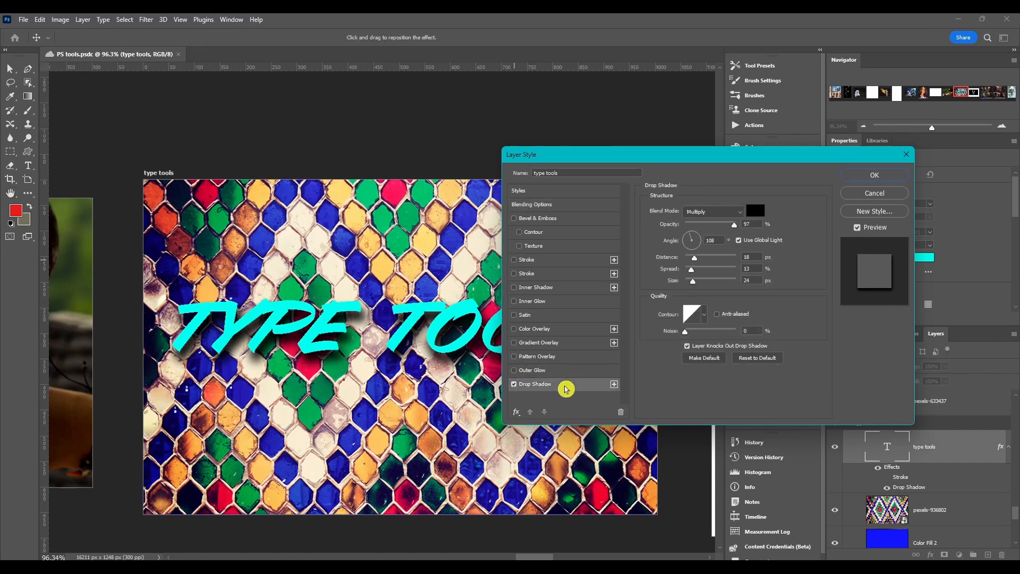
pyautogui.click(740, 213)
pyautogui.moveTo(695, 258); pyautogui.dragTo(700, 281)
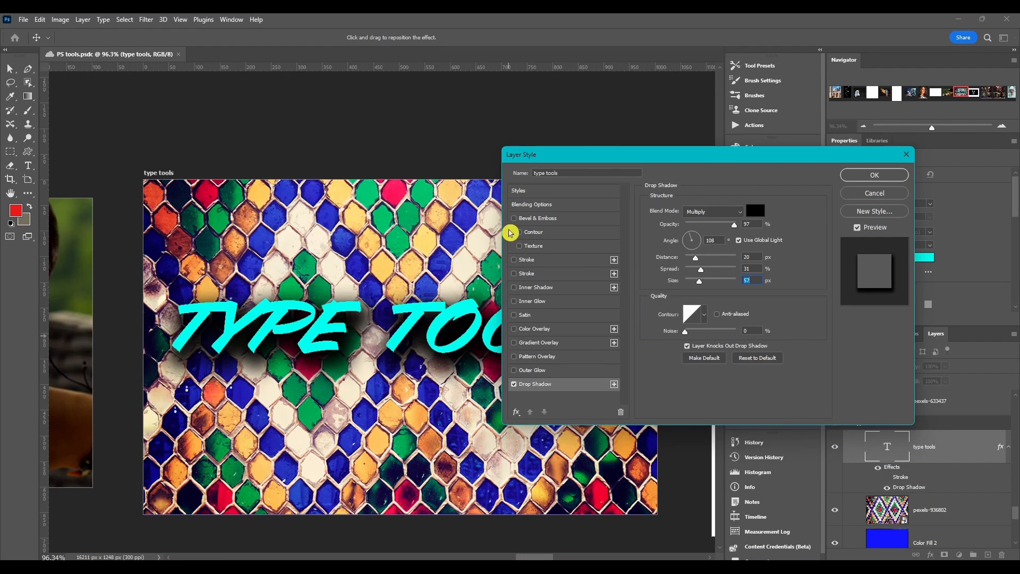
# Step: Re-enable the stroke, make it white (ffffff) with a size of 3 px, and apply the layer style
pyautogui.click(514, 260)
pyautogui.click(563, 260)
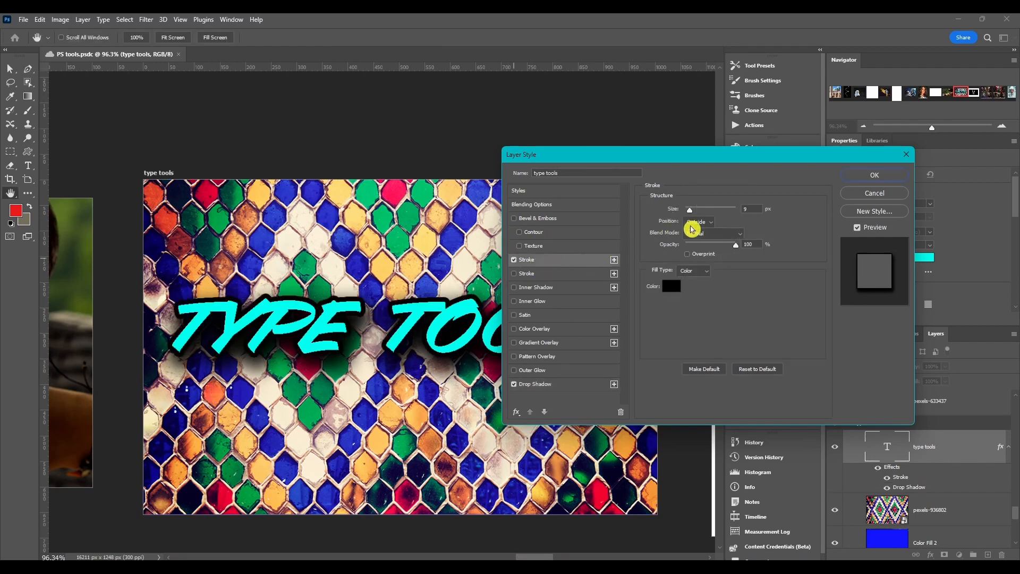
pyautogui.click(672, 285)
pyautogui.click(535, 172)
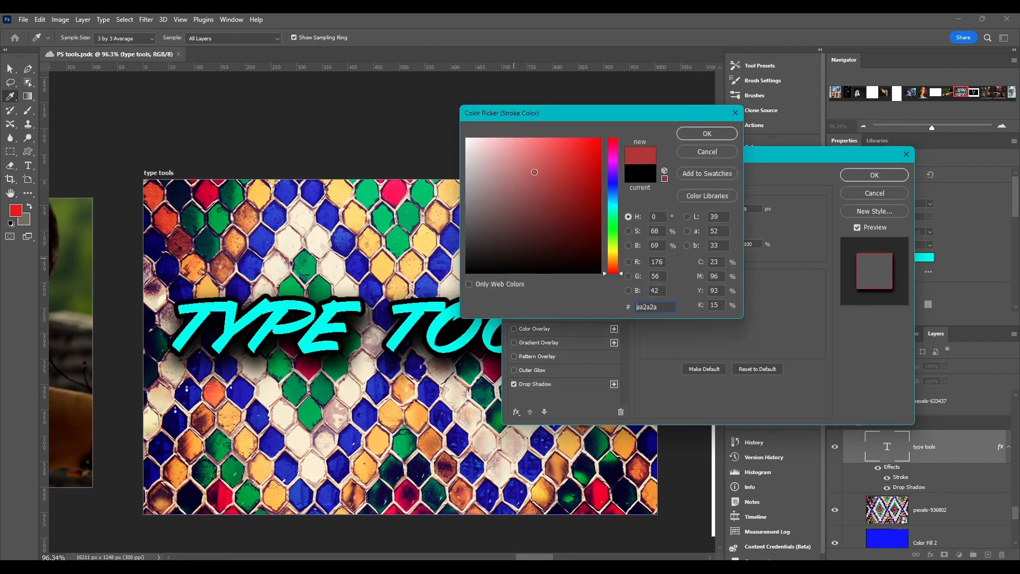
pyautogui.write('ffffff')
pyautogui.click(690, 137)
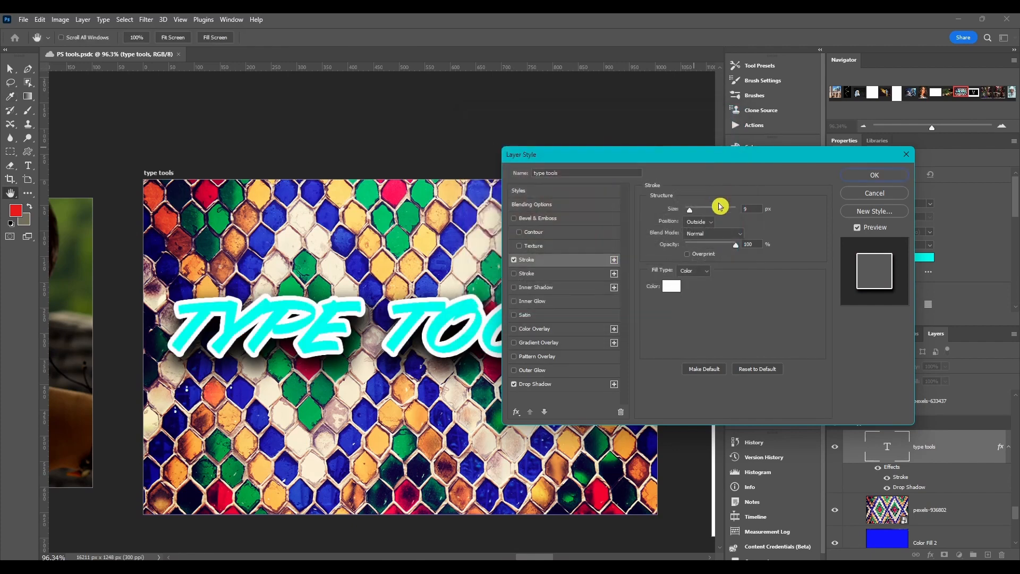
pyautogui.moveTo(690, 209); pyautogui.dragTo(687, 212)
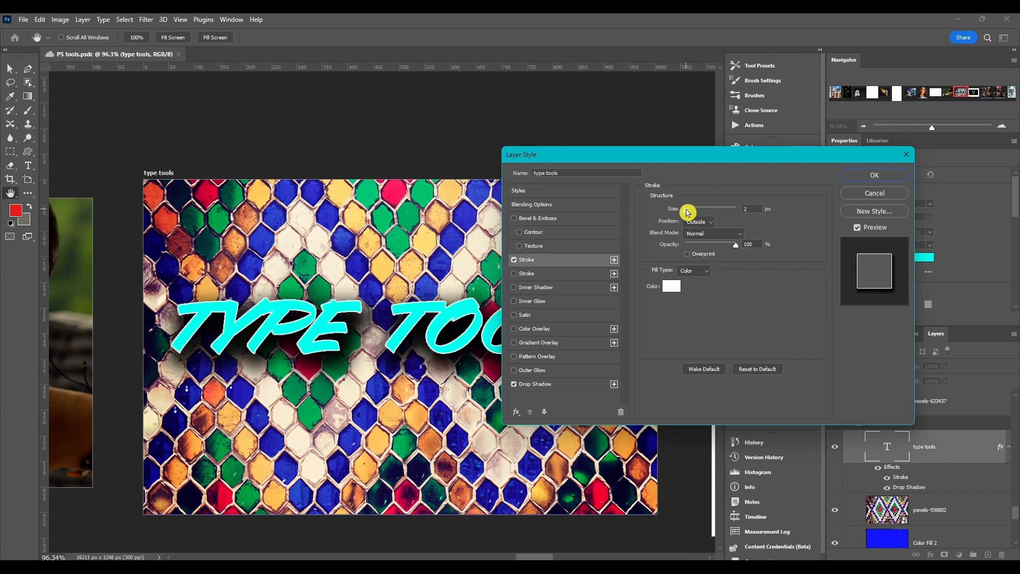
pyautogui.click(853, 174)
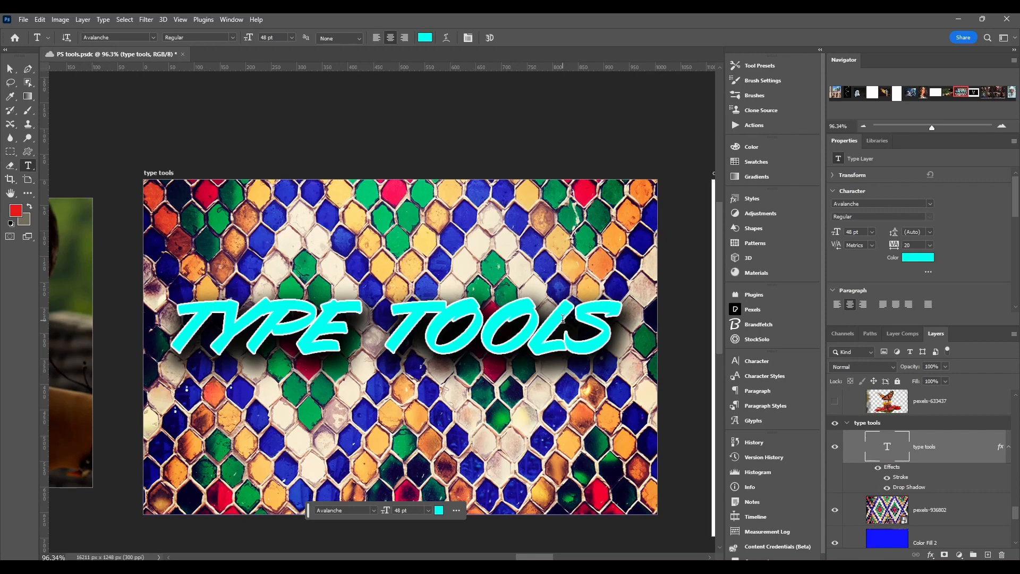
# Step: Draw a tall text box over the left half of the artboard with the Vertical Type Tool and enter "hello"
pyautogui.click(28, 165)
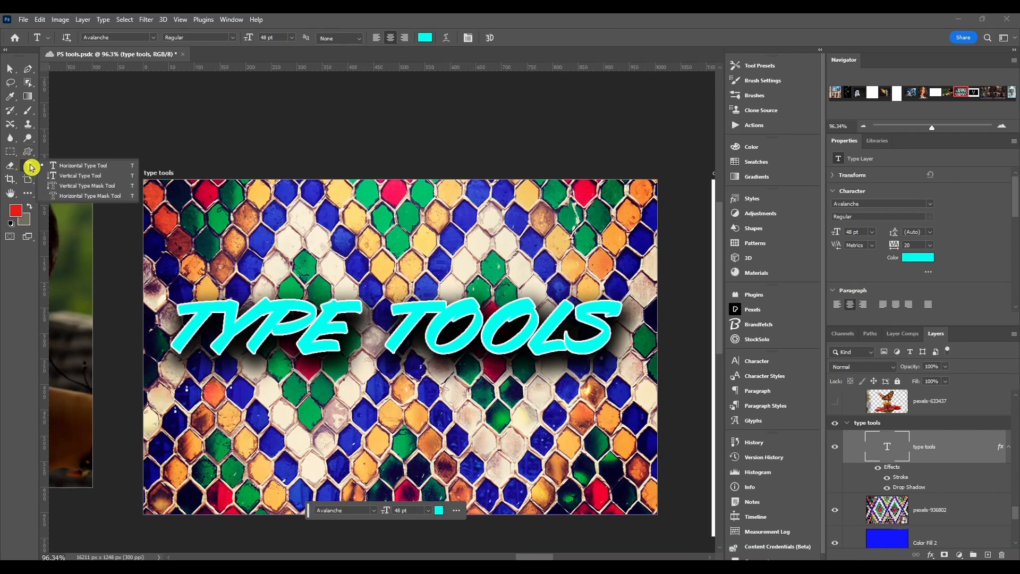
pyautogui.click(75, 175)
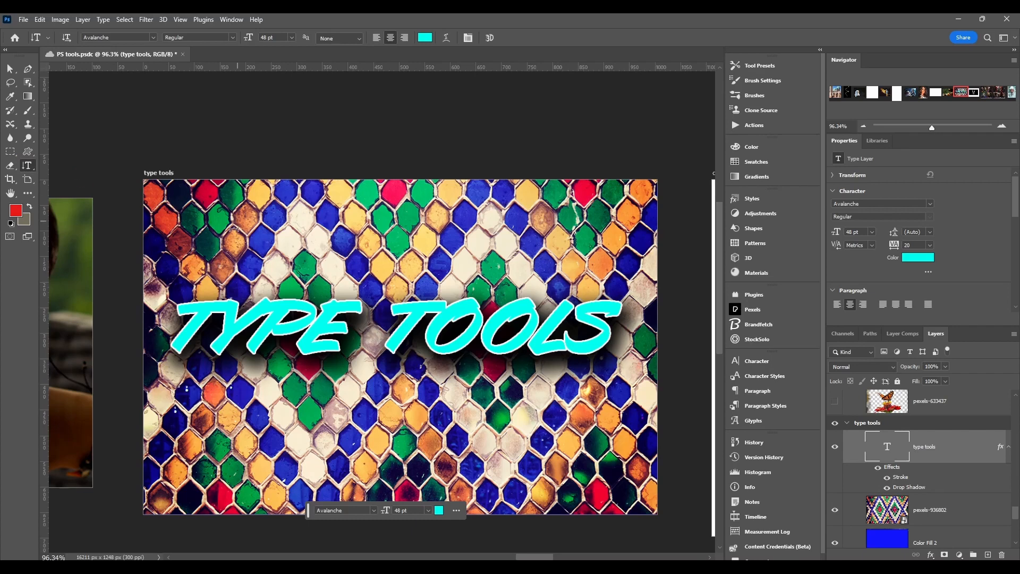
pyautogui.moveTo(236, 205); pyautogui.dragTo(313, 477)
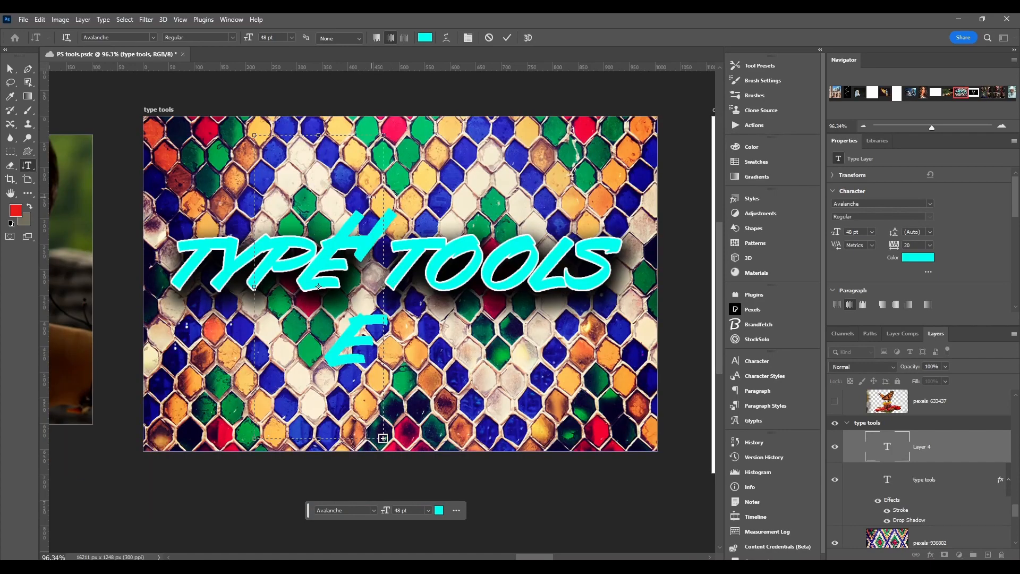
# Step: Select the vertical "hello" text and choose a different preset font size for it
pyautogui.moveTo(366, 207); pyautogui.dragTo(371, 466)
pyautogui.scroll(4, 371, 466)
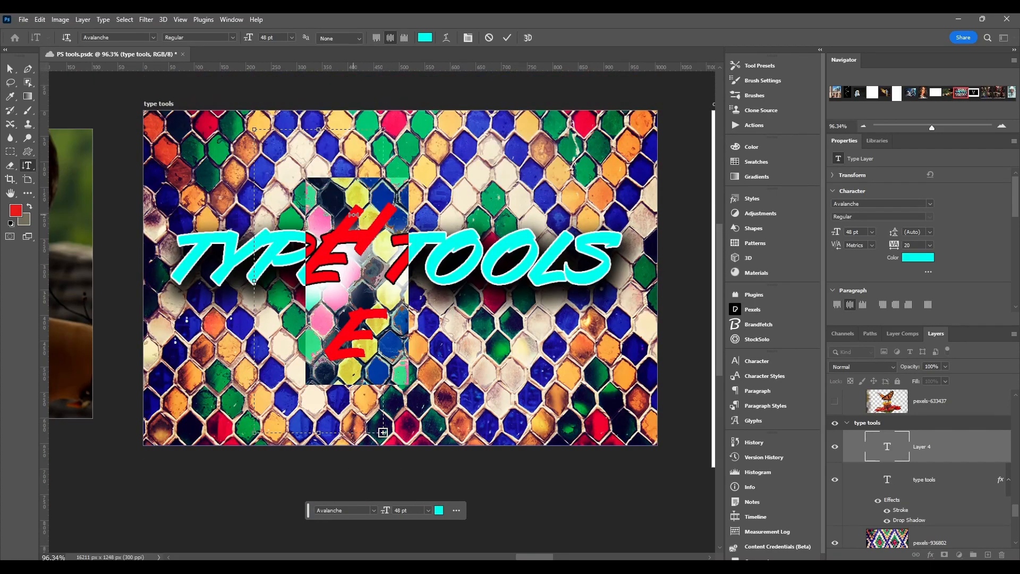
pyautogui.click(427, 512)
pyautogui.click(414, 421)
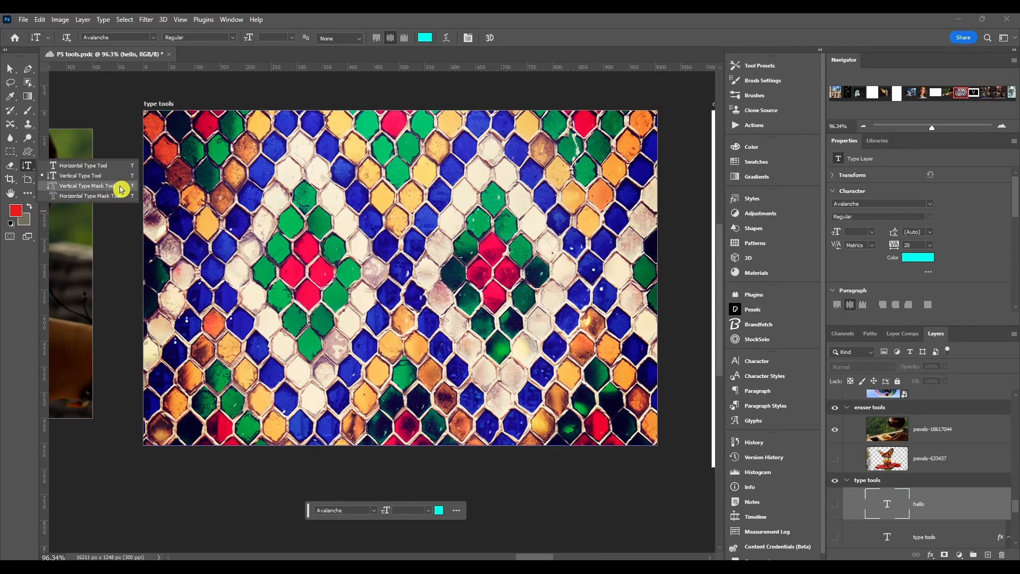
# Step: Create a horizontal type mask reading "hello" in a wide text box across the mosaic artboard and set its size to 48 pt
pyautogui.click(120, 195)
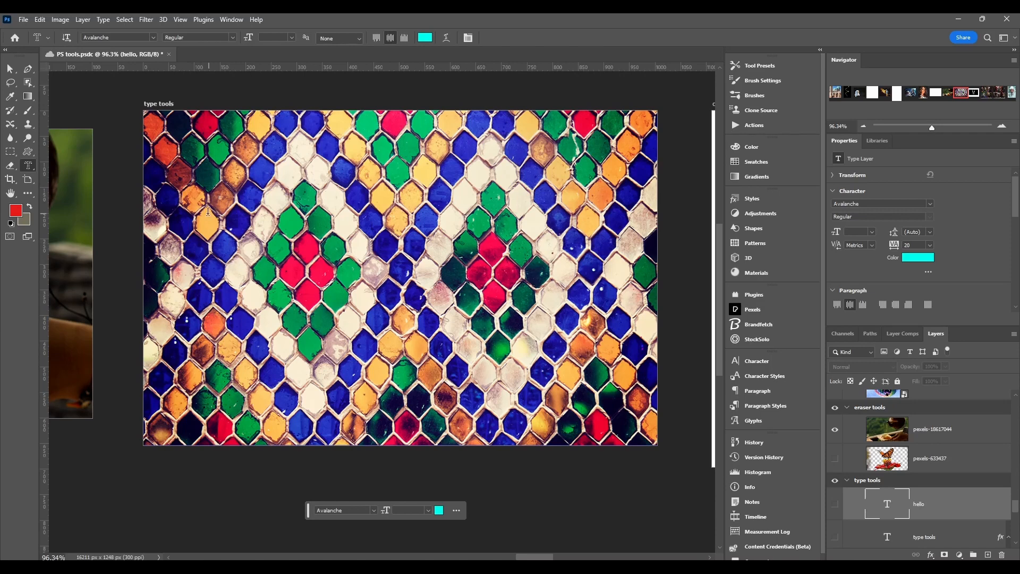
pyautogui.moveTo(205, 205); pyautogui.dragTo(633, 344)
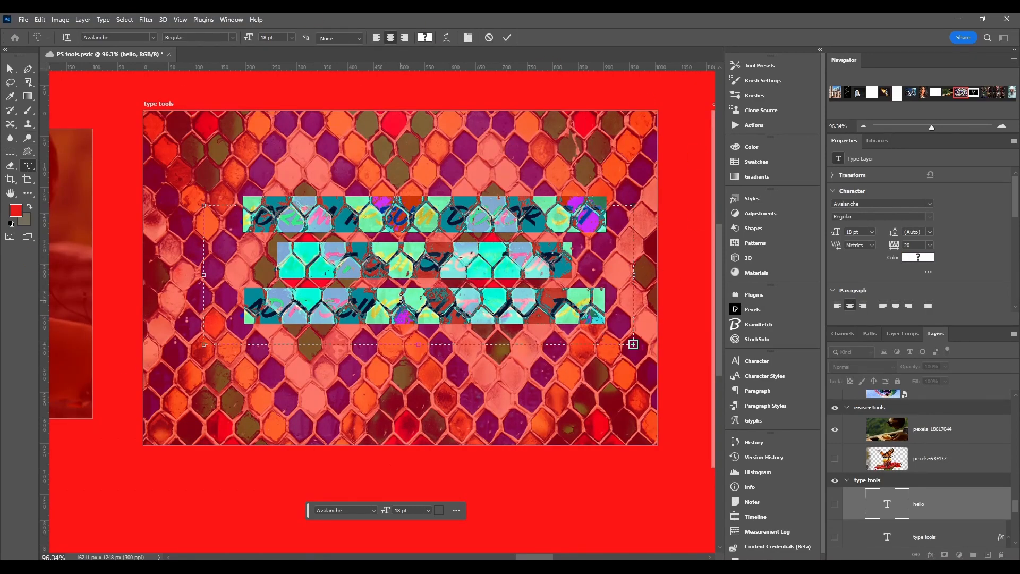
pyautogui.write('hello')
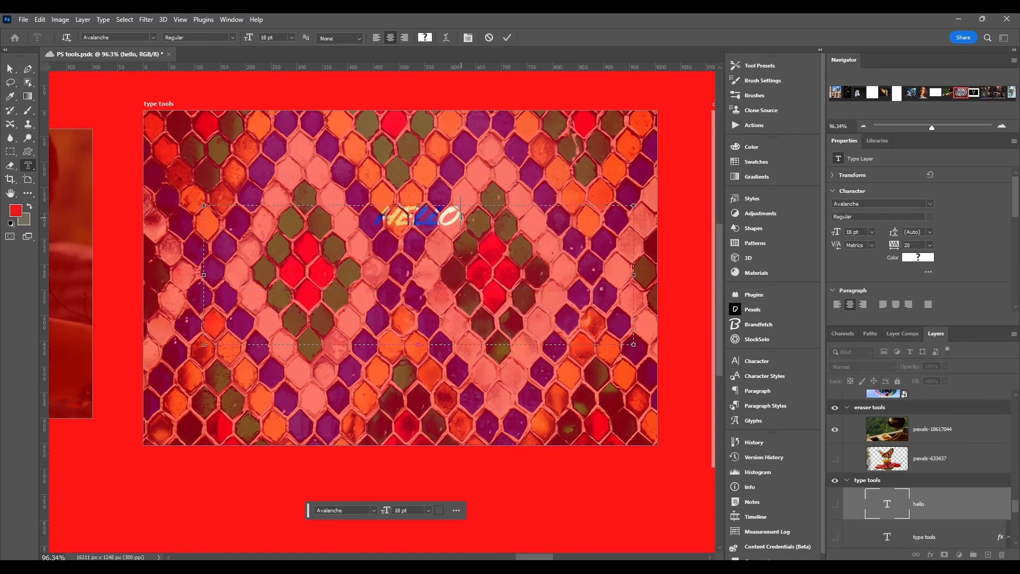
pyautogui.moveTo(462, 217); pyautogui.dragTo(377, 219)
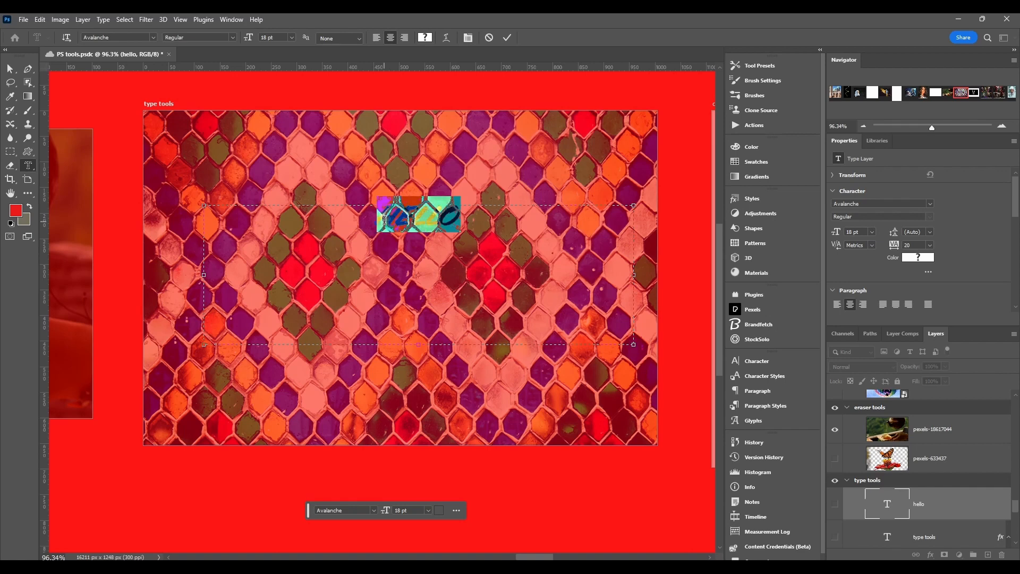
pyautogui.click(432, 514)
pyautogui.click(423, 451)
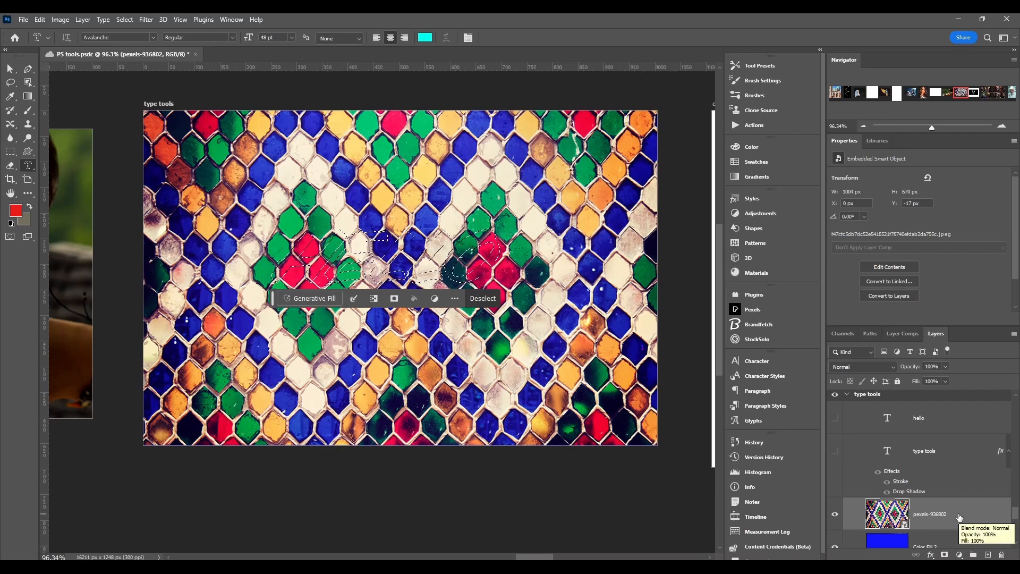
# Step: Turn the "hello" selection into a layer mask on the mosaic image and reposition the masked lettering near the artboard's center
pyautogui.click(395, 301)
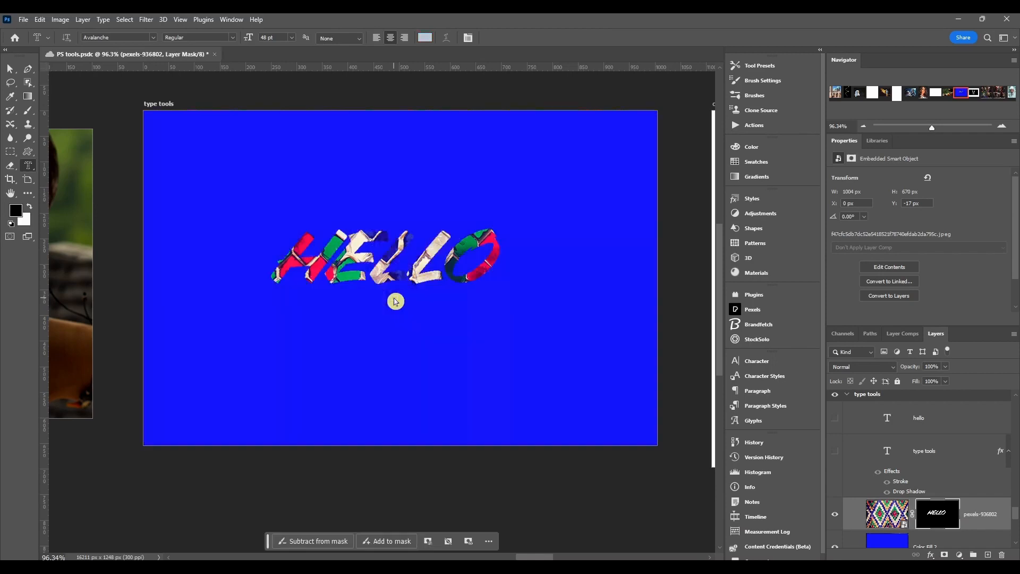
pyautogui.click(940, 519)
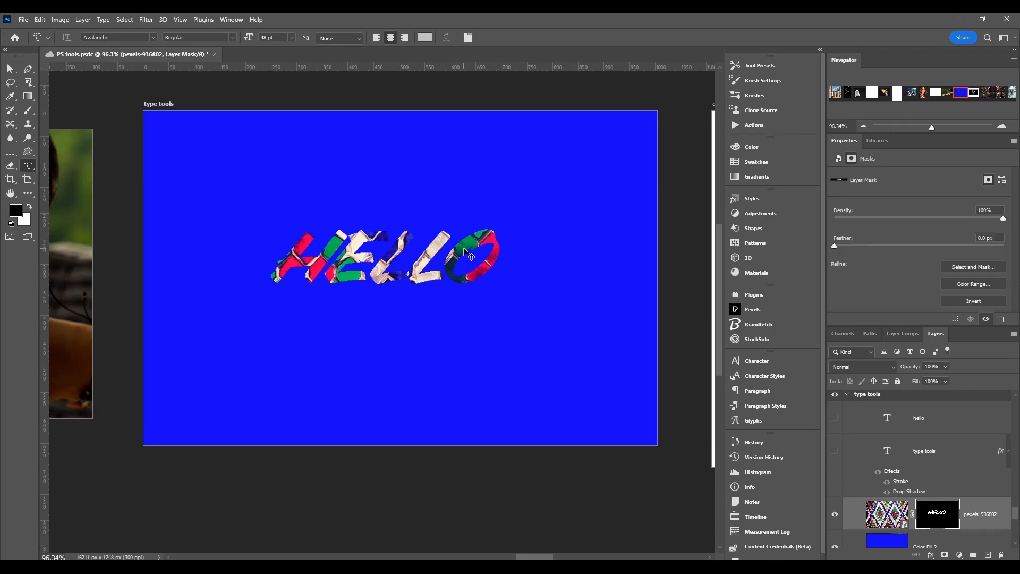
pyautogui.moveTo(492, 290); pyautogui.dragTo(663, 262)
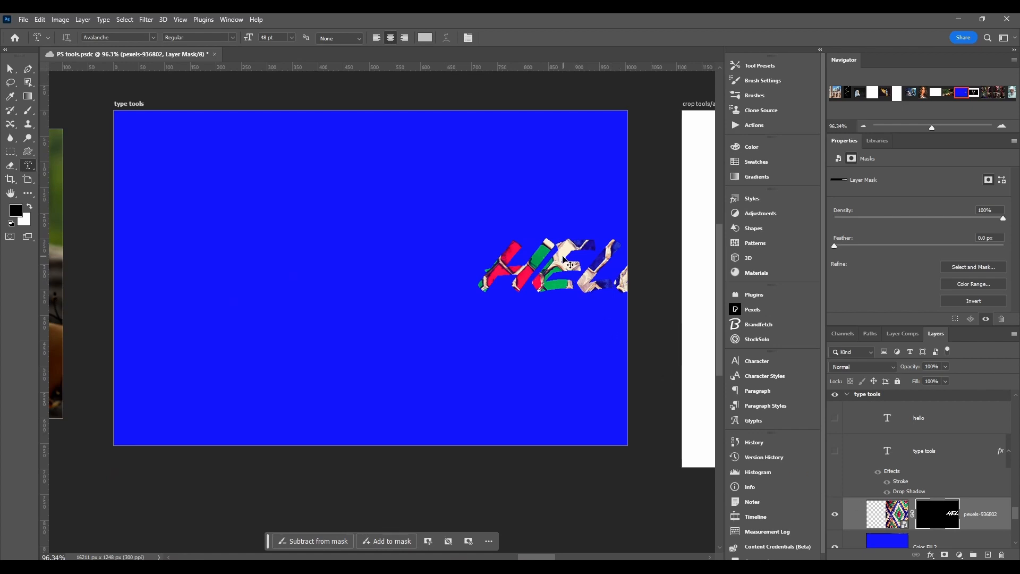
pyautogui.moveTo(565, 260); pyautogui.dragTo(387, 255)
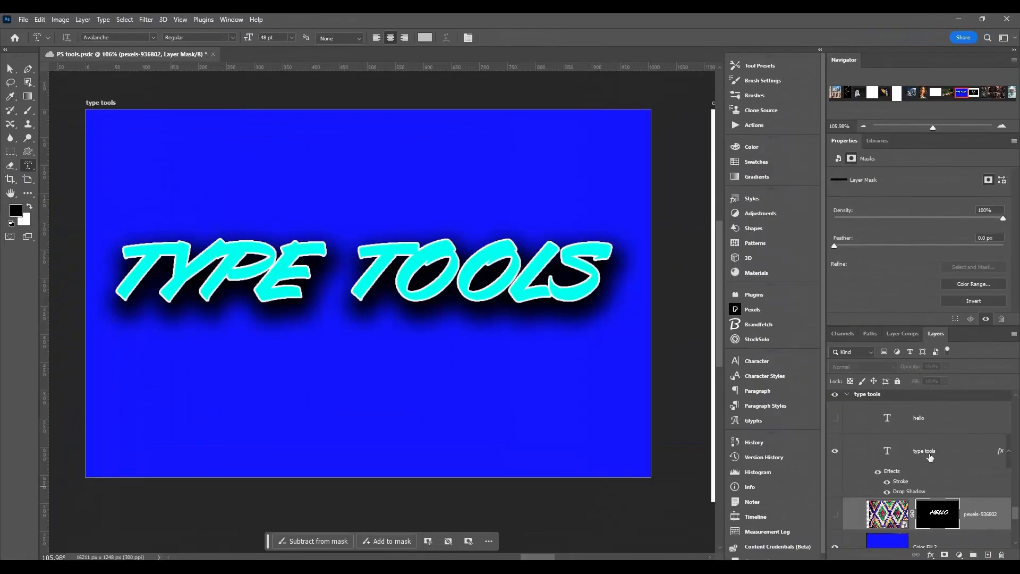
# Step: Show and select the "type tools" text layer in place of the masked mosaic, and check the type tool's presets
pyautogui.click(971, 461)
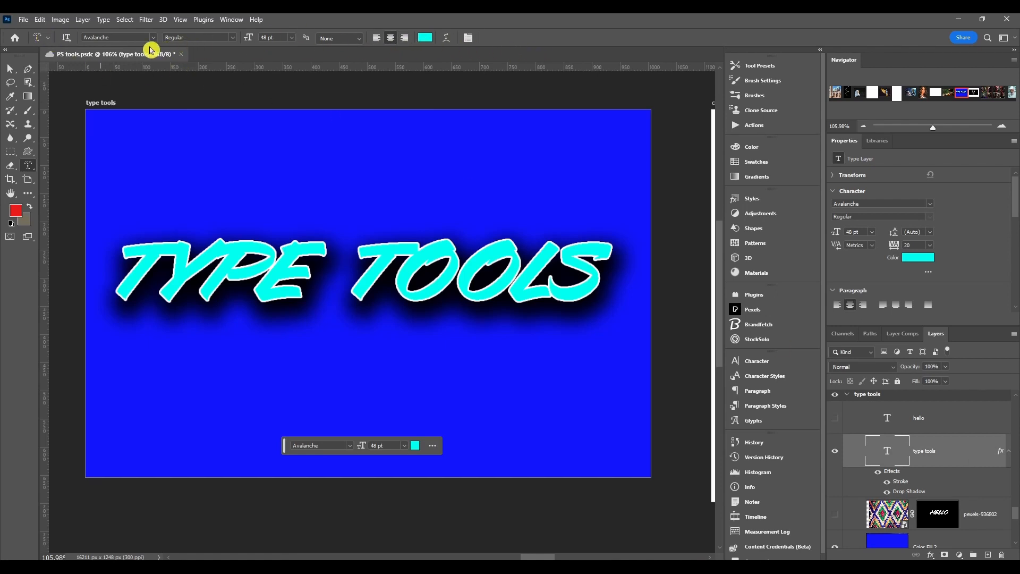
pyautogui.click(48, 39)
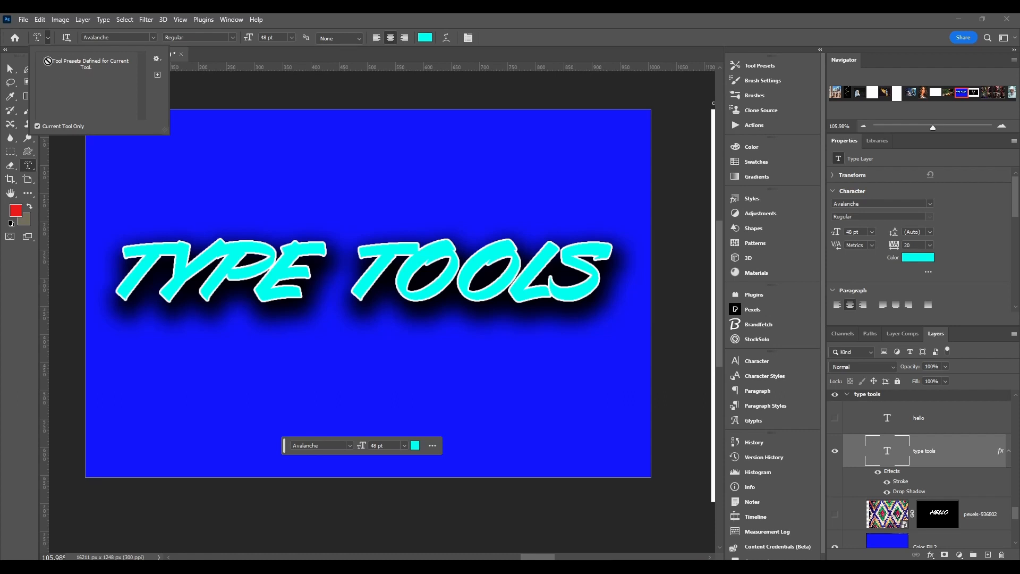
pyautogui.click(48, 45)
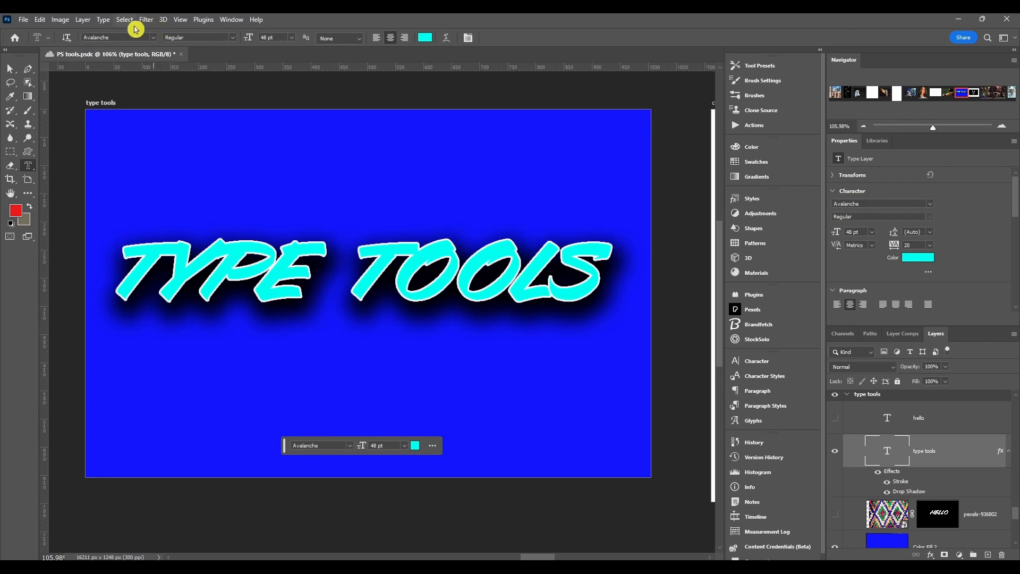
pyautogui.click(154, 40)
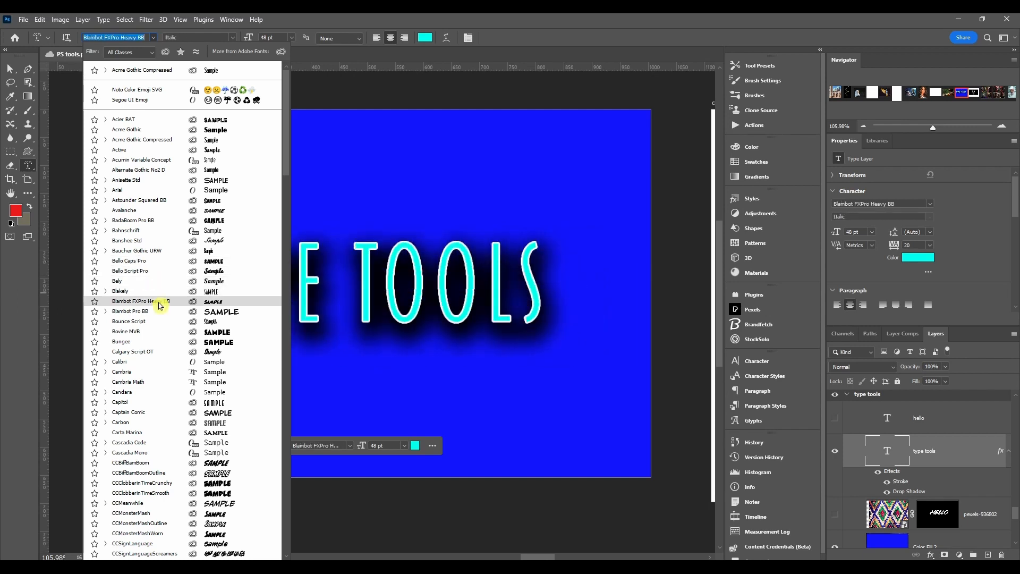
pyautogui.keyDown('ctrl'); pyautogui.click(346, 358); pyautogui.keyUp('ctrl')
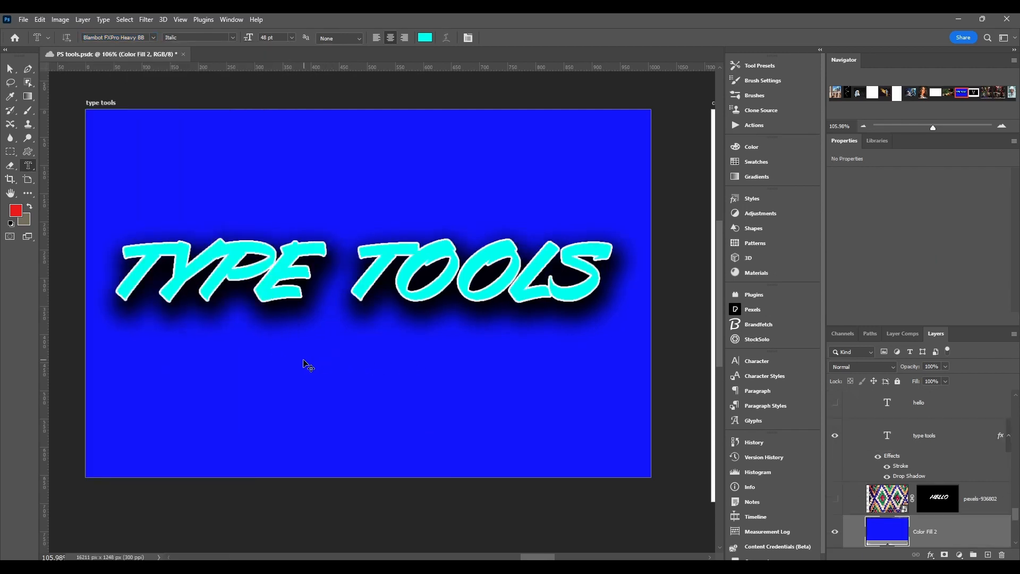
pyautogui.moveTo(296, 364); pyautogui.dragTo(448, 369)
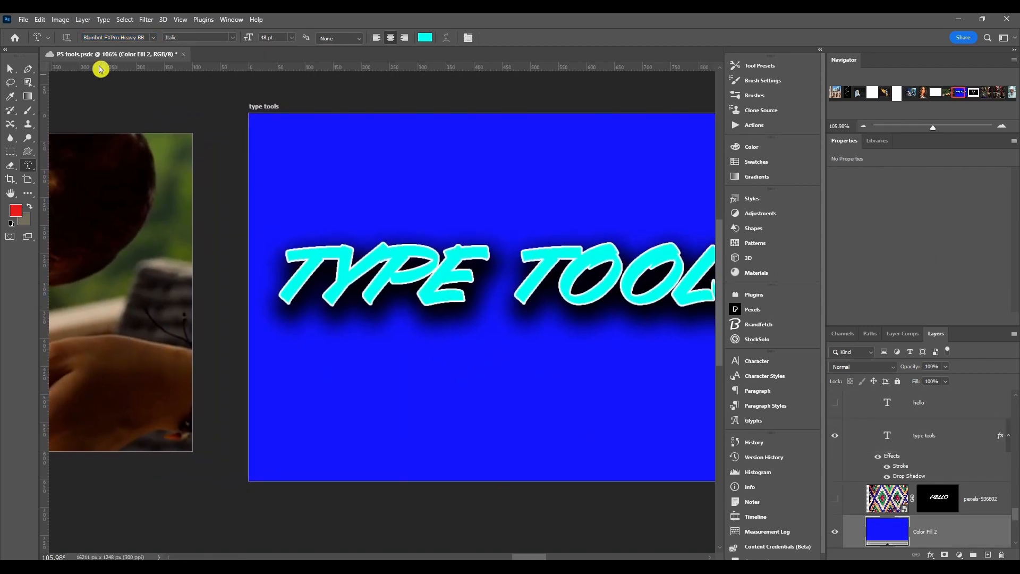
# Step: Select the "type tools" text layer and change its font to Banshee Std in the Regular style
pyautogui.click(961, 438)
pyautogui.click(887, 435)
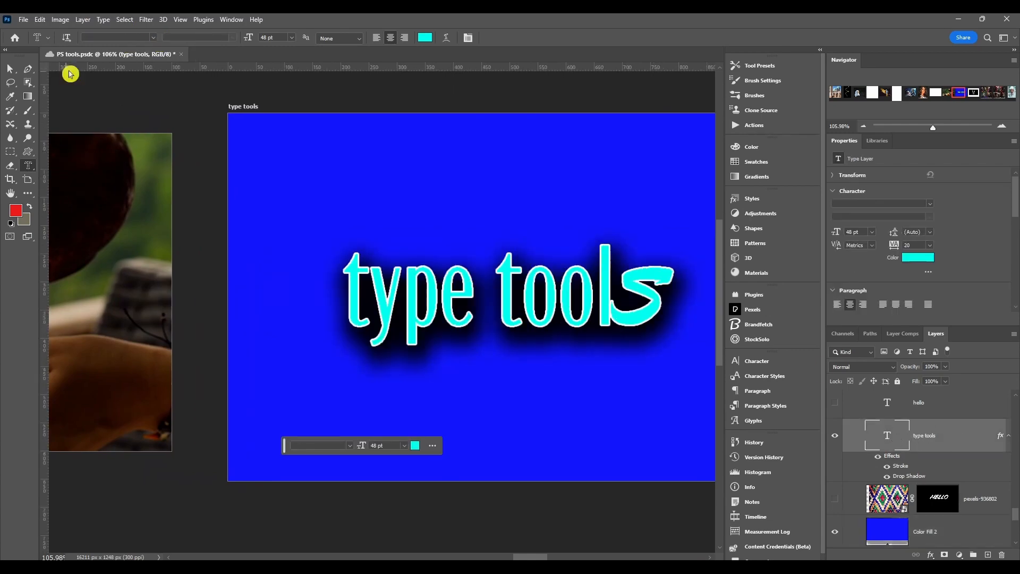
pyautogui.click(153, 38)
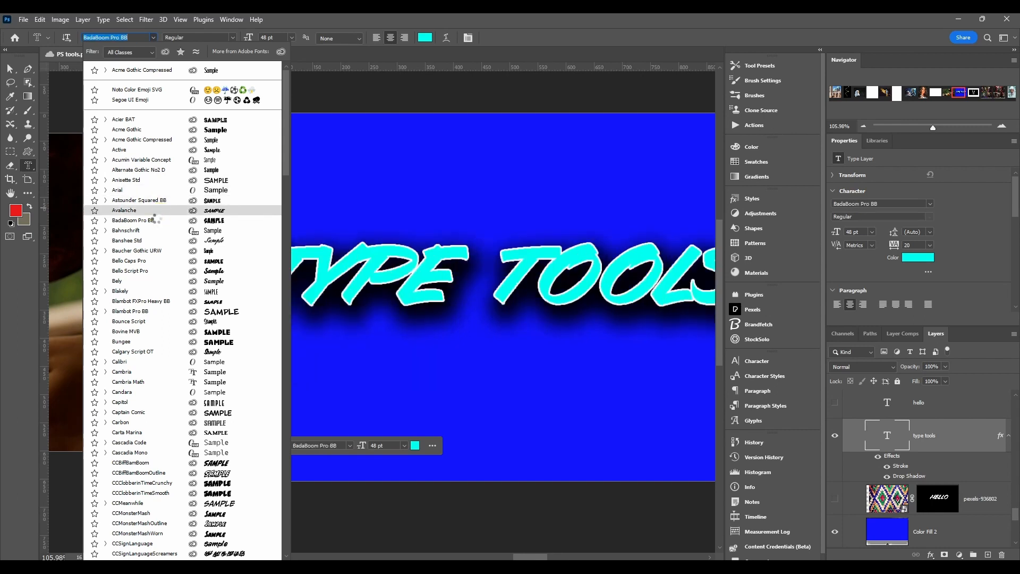
pyautogui.click(154, 240)
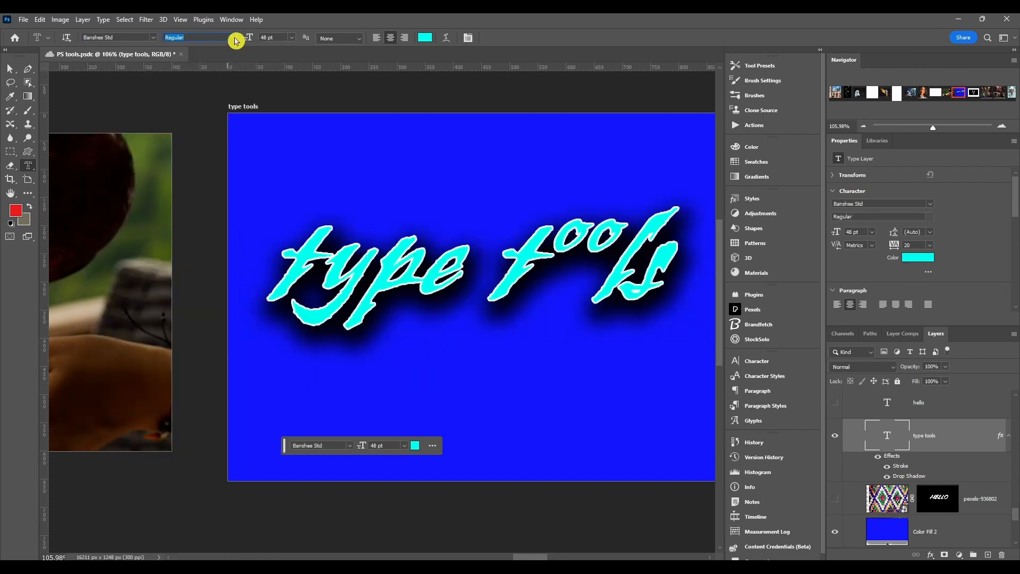
pyautogui.click(234, 38)
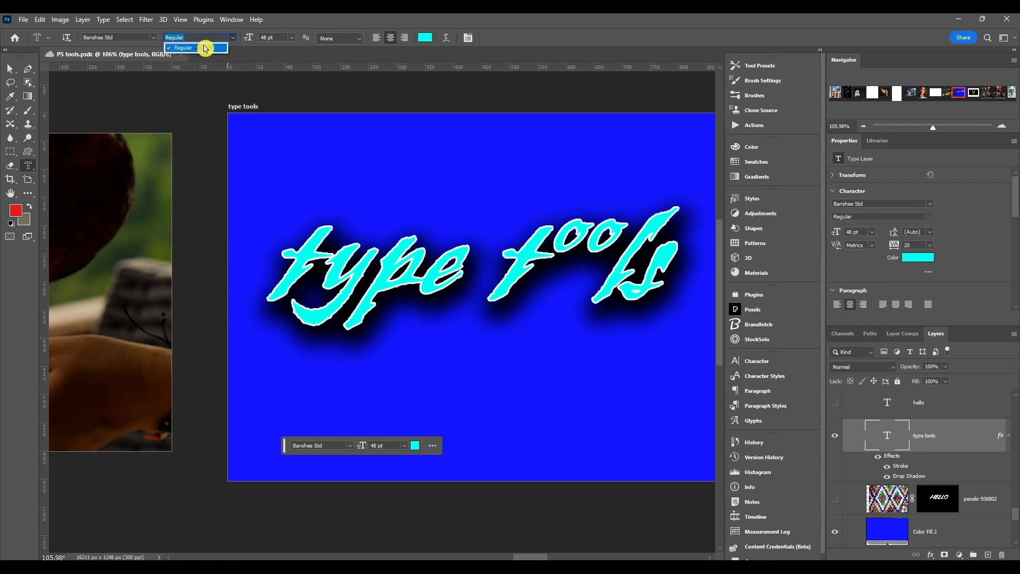
pyautogui.click(205, 47)
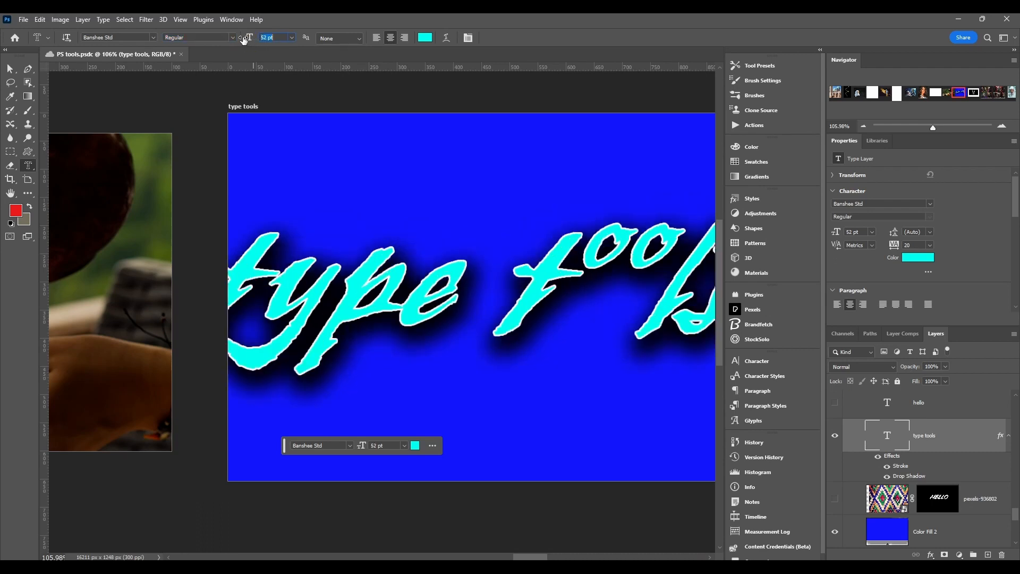
# Step: Set the "type tools" text to 28 pt with the anti-aliasing method None
pyautogui.click(339, 41)
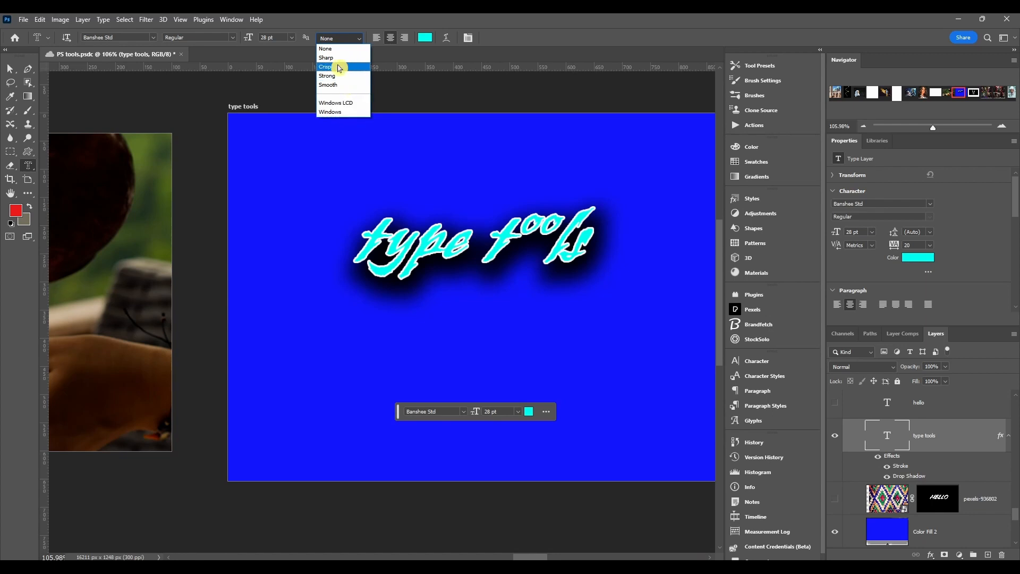
pyautogui.click(323, 48)
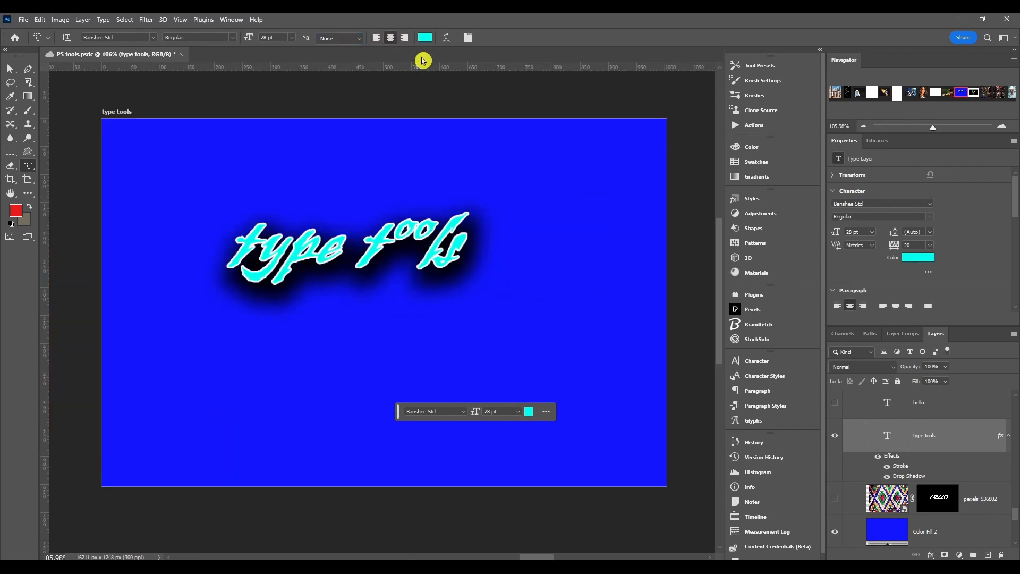
pyautogui.click(425, 41)
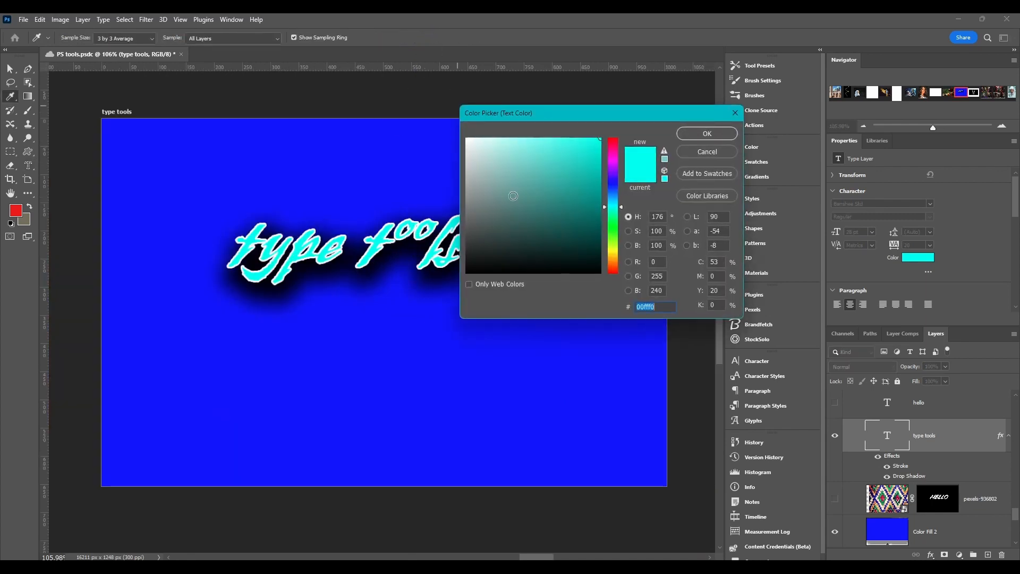
pyautogui.moveTo(515, 196); pyautogui.dragTo(534, 230)
pyautogui.press('Escape')
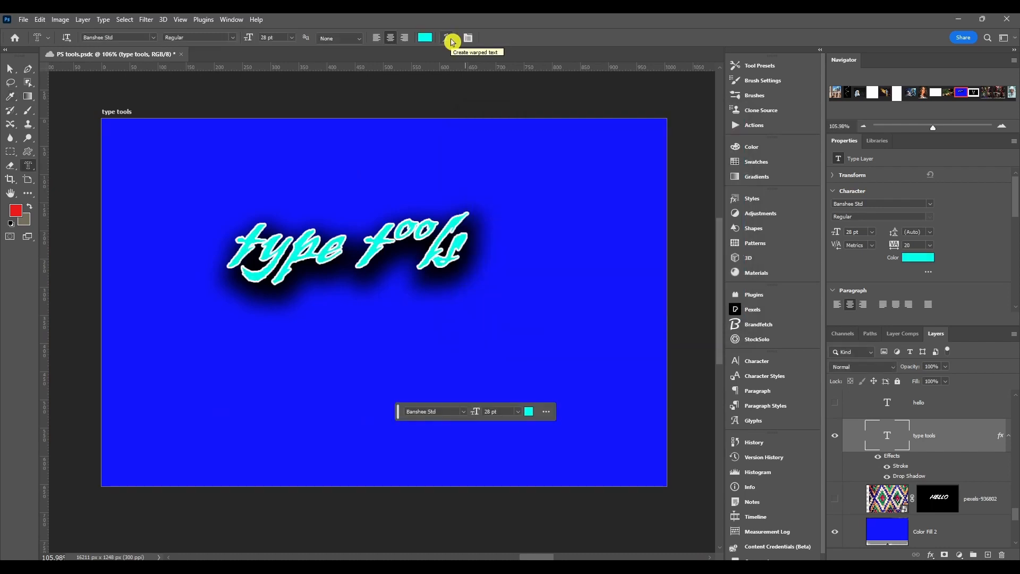
# Step: Start a text warp on the "type tools" layer and choose the Arc style
pyautogui.click(449, 43)
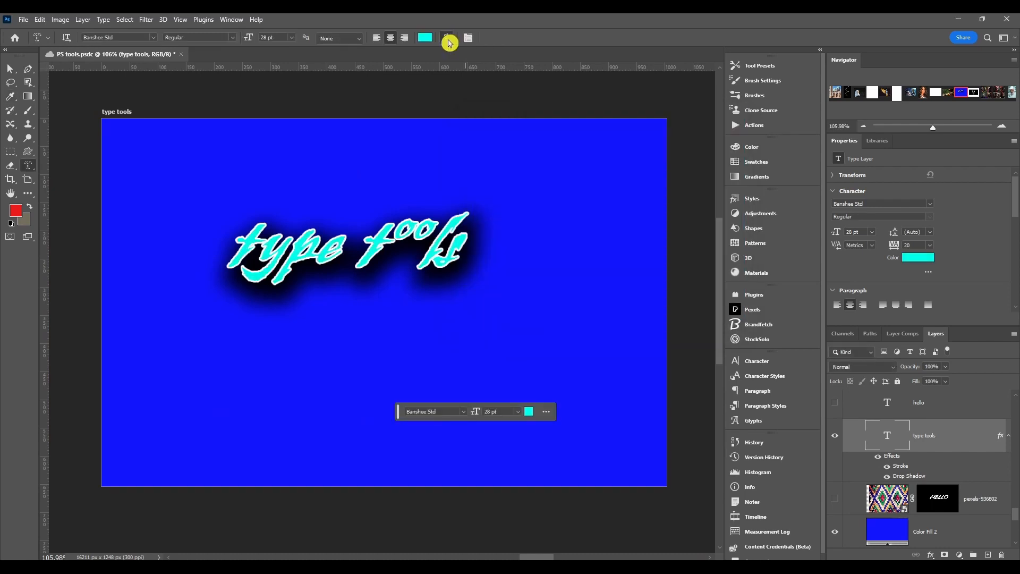
pyautogui.moveTo(494, 144); pyautogui.dragTo(542, 122)
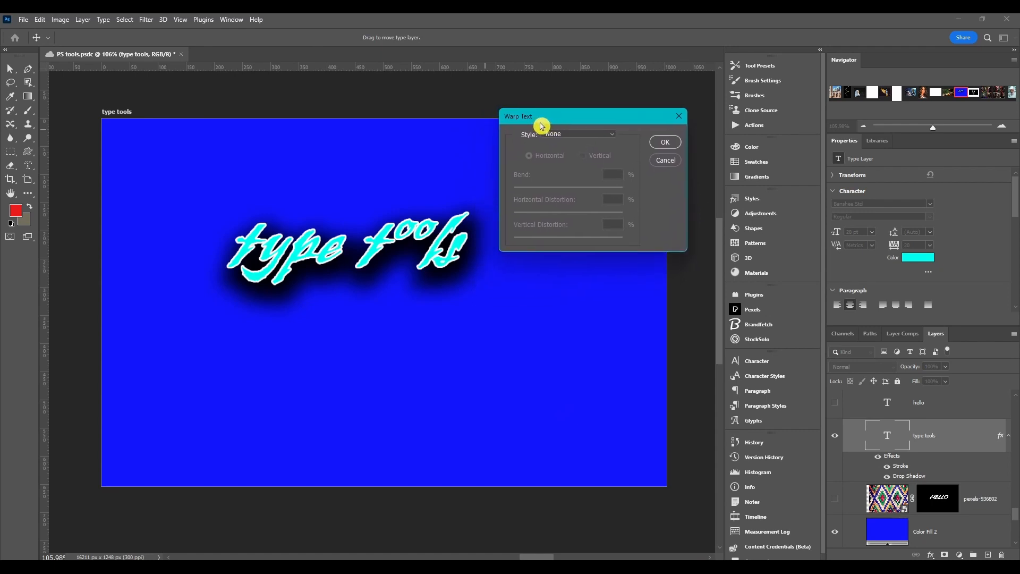
pyautogui.click(558, 135)
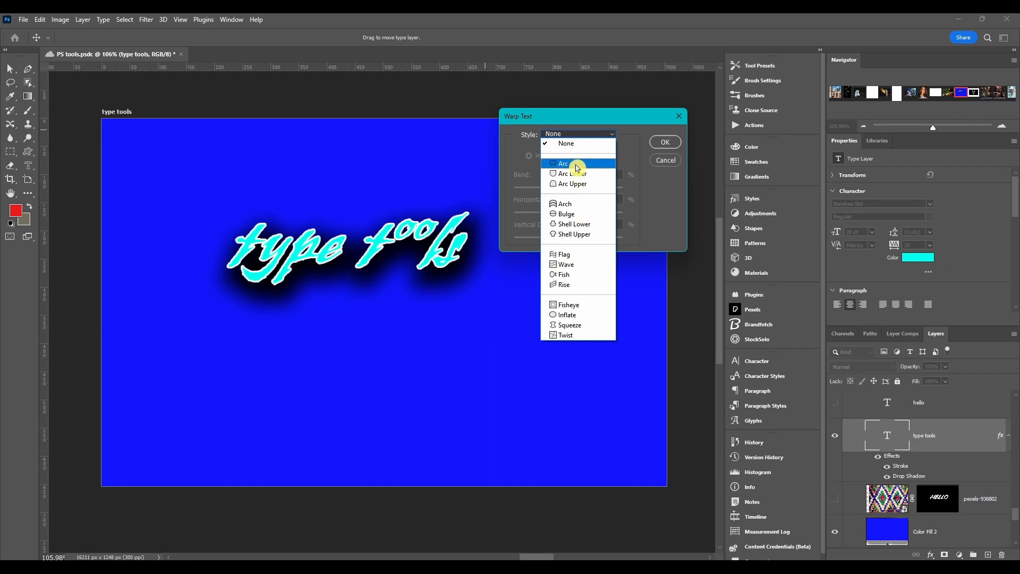
pyautogui.click(576, 164)
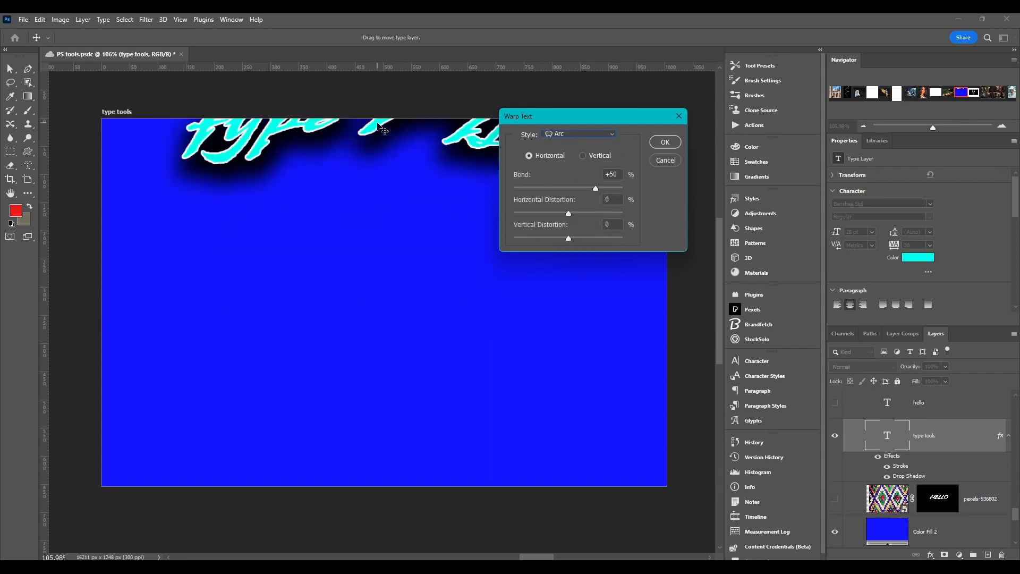
# Step: Set the warp to -1% bend, -74% horizontal and -71% vertical distortion, apply it, and save the document
pyautogui.moveTo(595, 188)
pyautogui.mouseDown()
pyautogui.moveTo(583, 190)
pyautogui.moveTo(602, 188)
pyautogui.mouseUp()
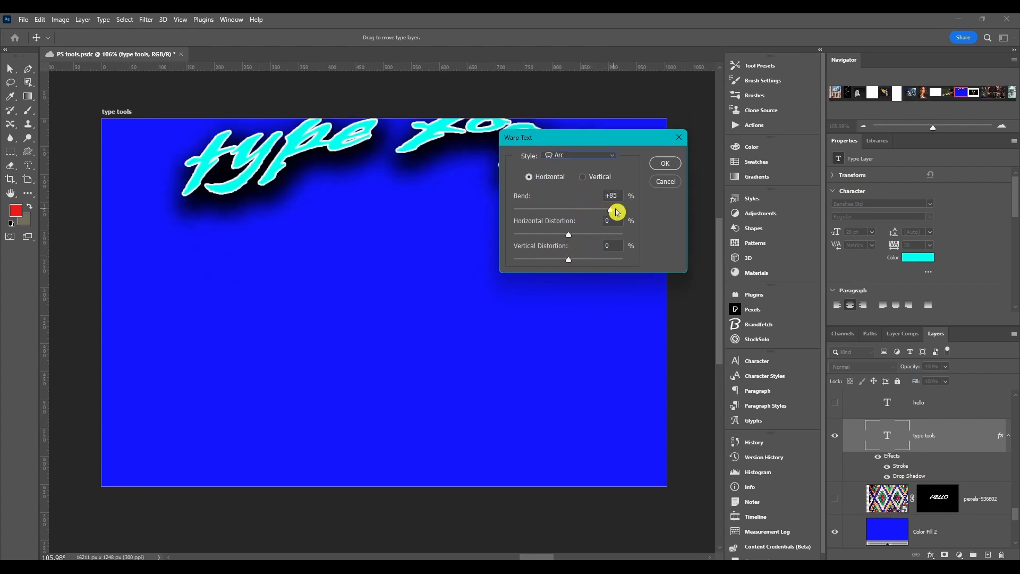
pyautogui.moveTo(617, 212); pyautogui.dragTo(529, 234)
pyautogui.moveTo(572, 265); pyautogui.dragTo(530, 265)
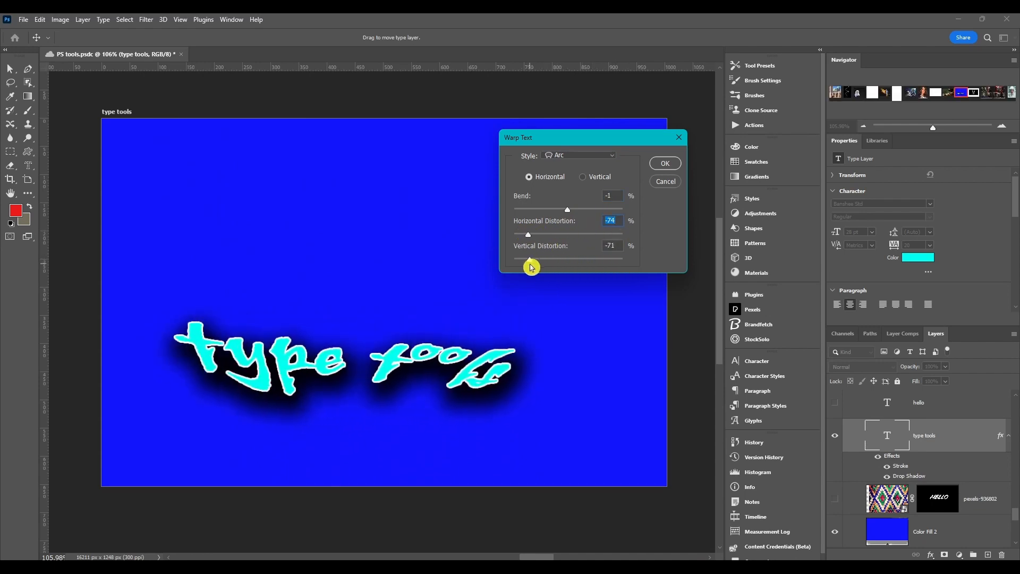
pyautogui.click(665, 163)
pyautogui.hotkey('ctrl', 's')
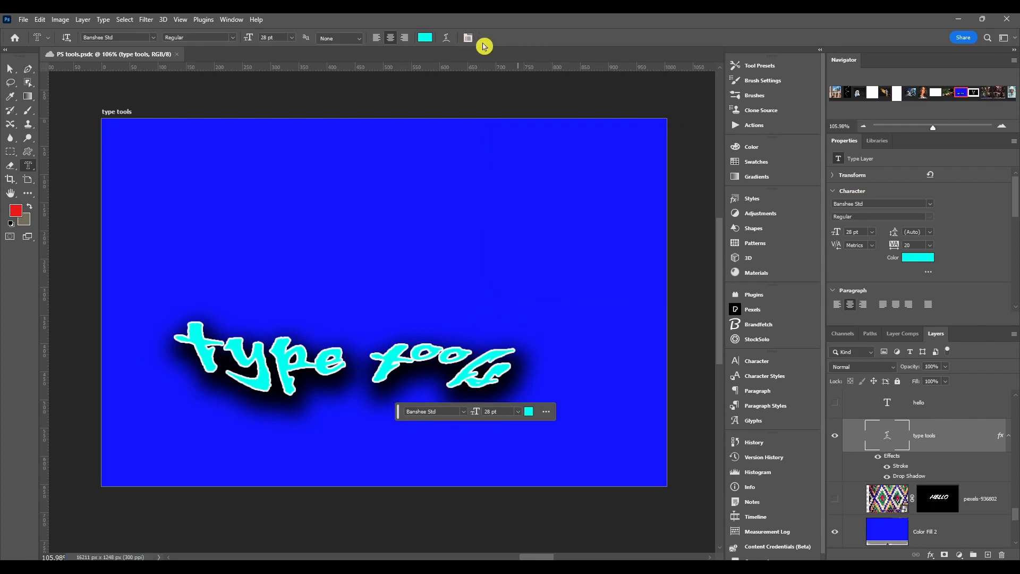
# Step: Examine the Character and Paragraph formatting options for the warped text, and hide them again
pyautogui.click(468, 40)
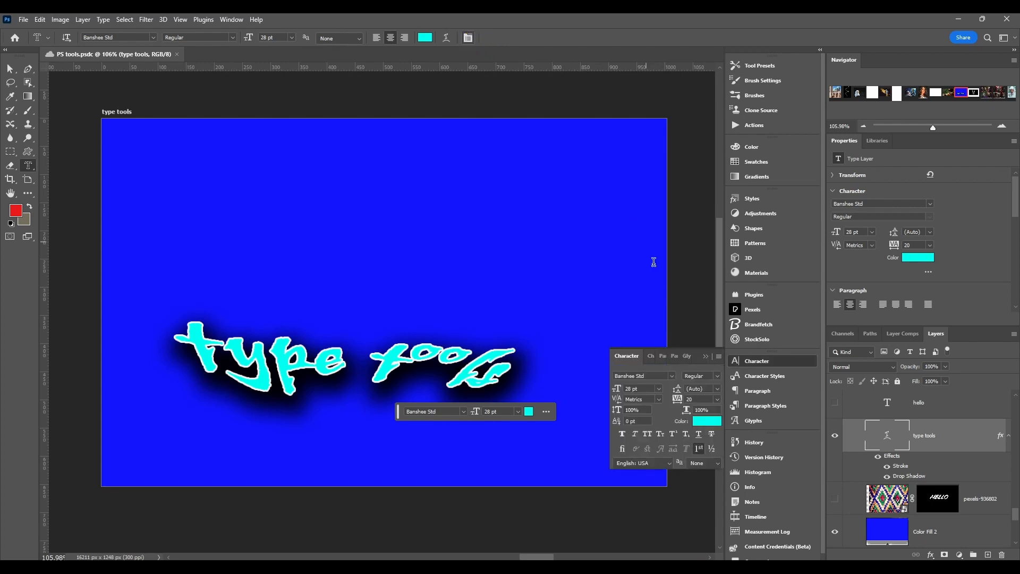
pyautogui.click(757, 362)
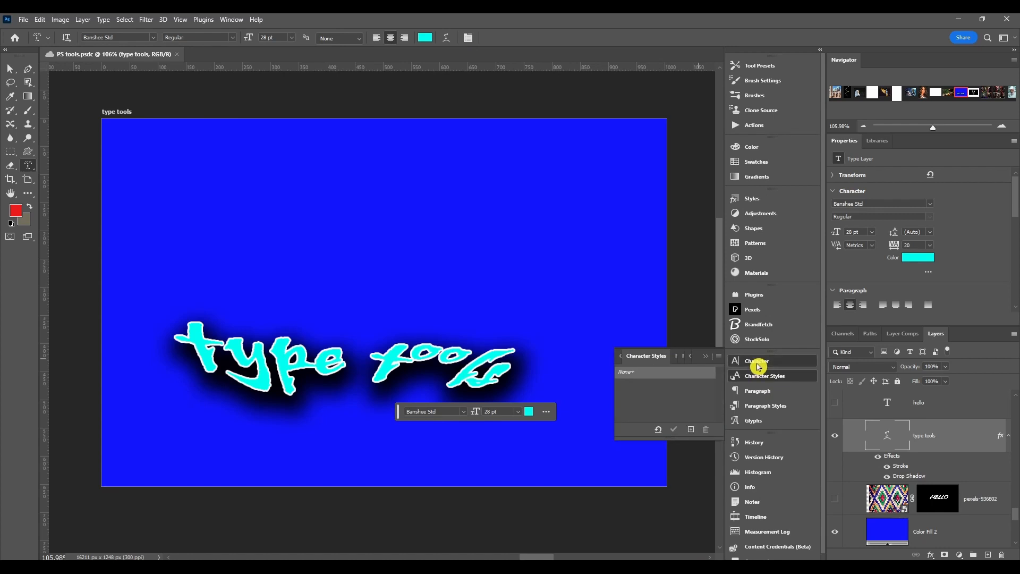
pyautogui.click(757, 362)
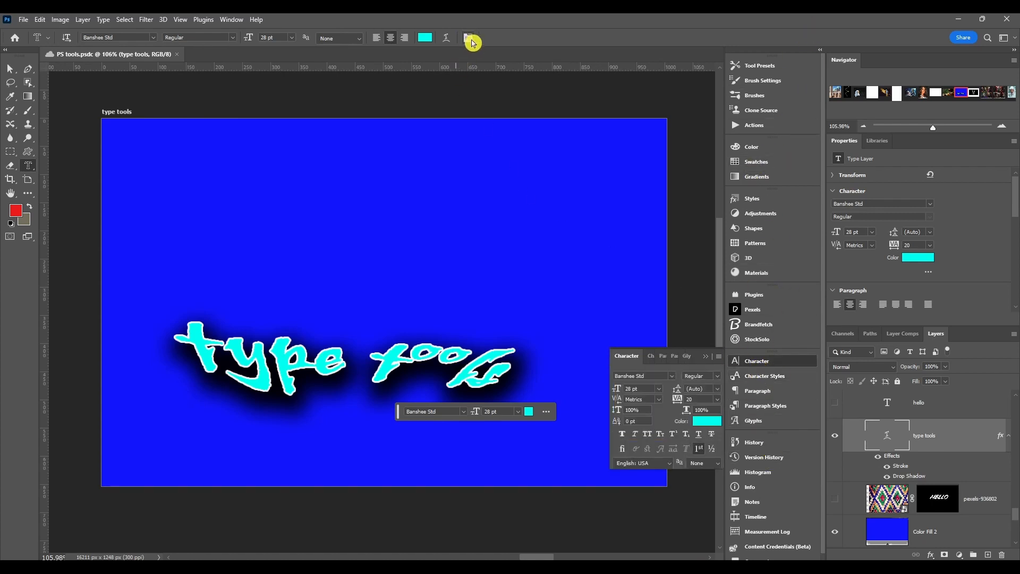
pyautogui.click(752, 363)
pyautogui.click(757, 362)
pyautogui.click(765, 392)
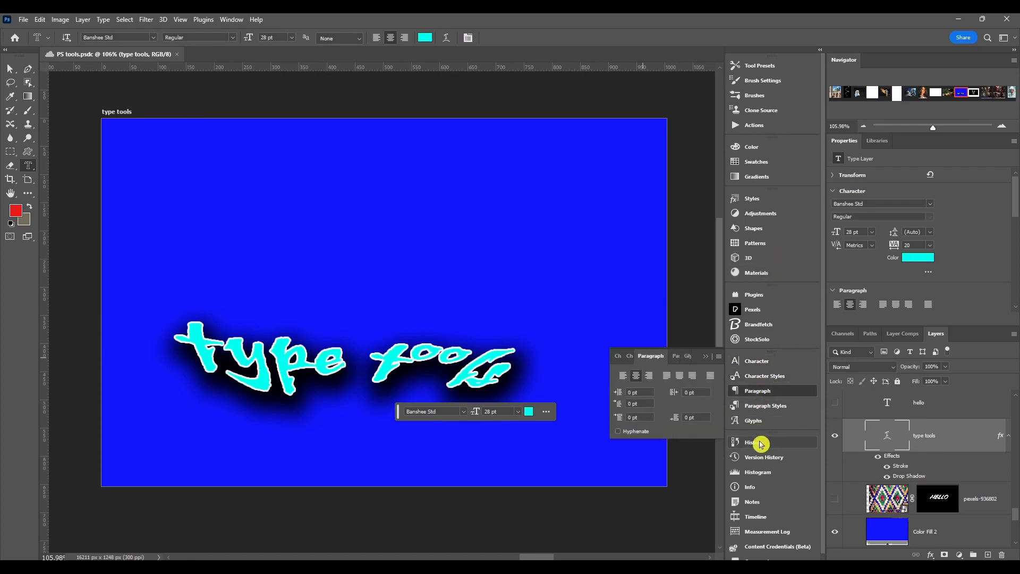
pyautogui.click(468, 39)
pyautogui.click(468, 39)
pyautogui.click(468, 39)
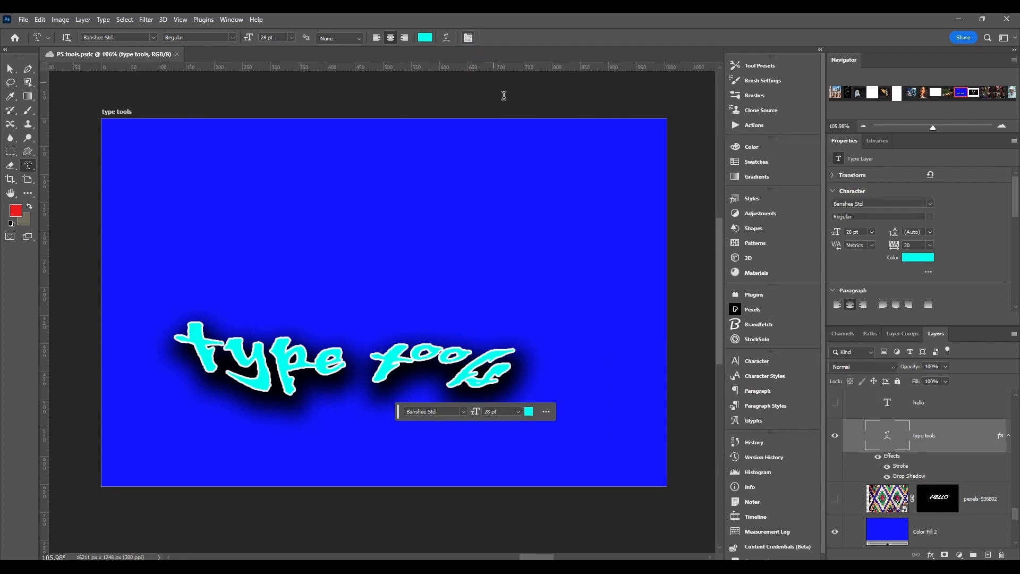